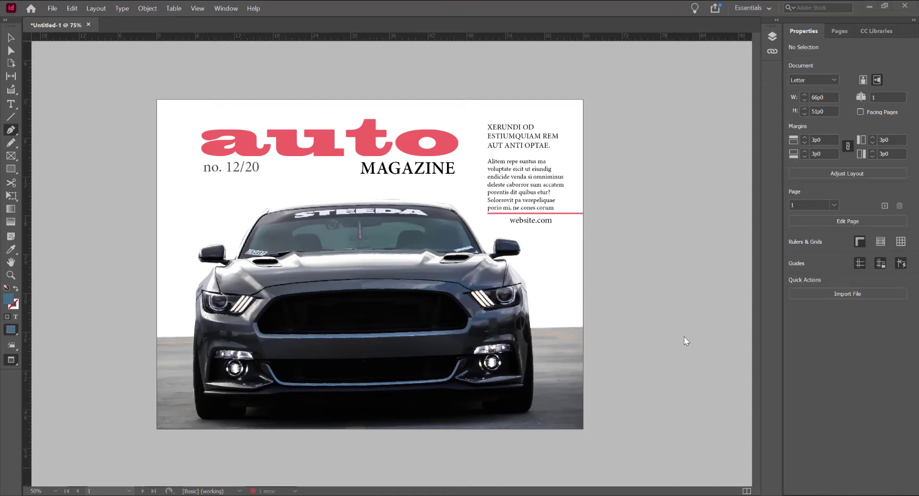
# Step: Create a new one-page landscape document, 66p0 wide by 51p0 high, with 3p0 margins
pyautogui.click(53, 9)
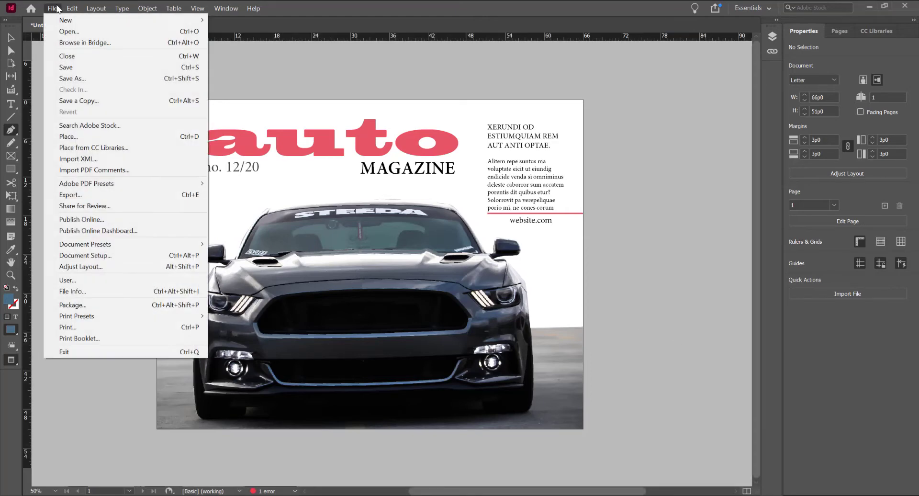
pyautogui.moveTo(150, 21)
pyautogui.click(248, 21)
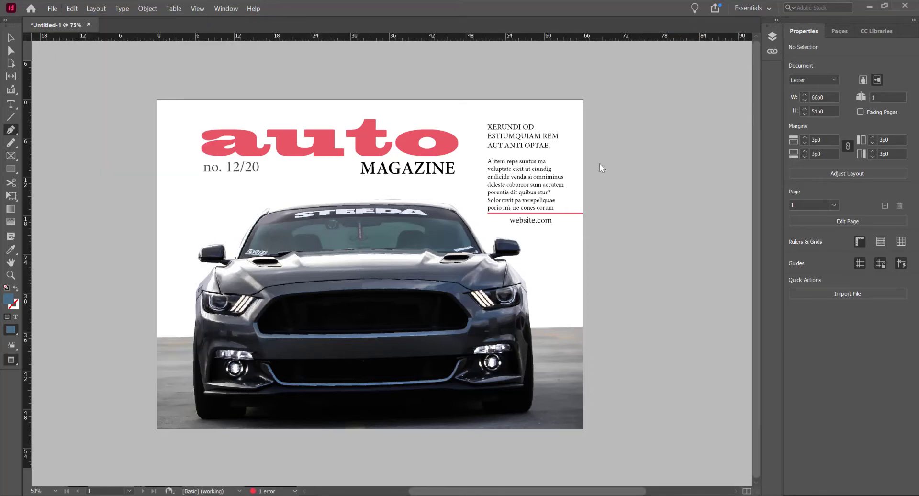
pyautogui.hotkey('ctrl', 'n')
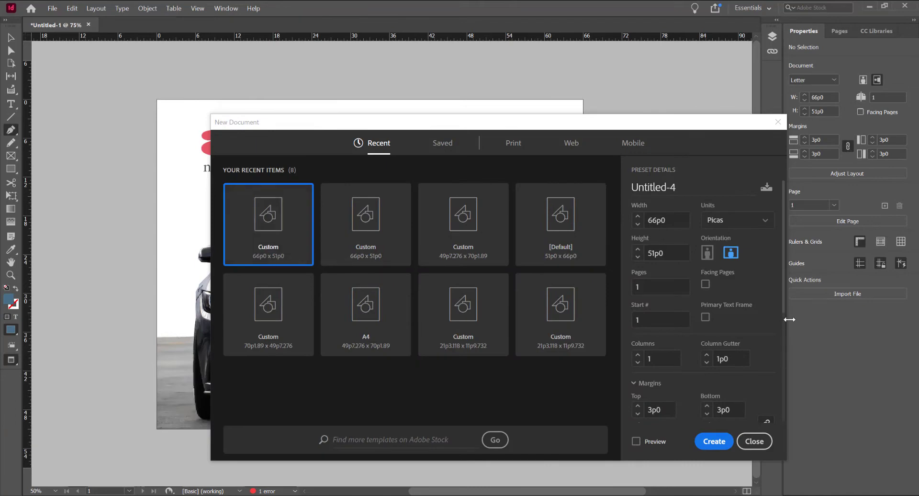
pyautogui.click(714, 441)
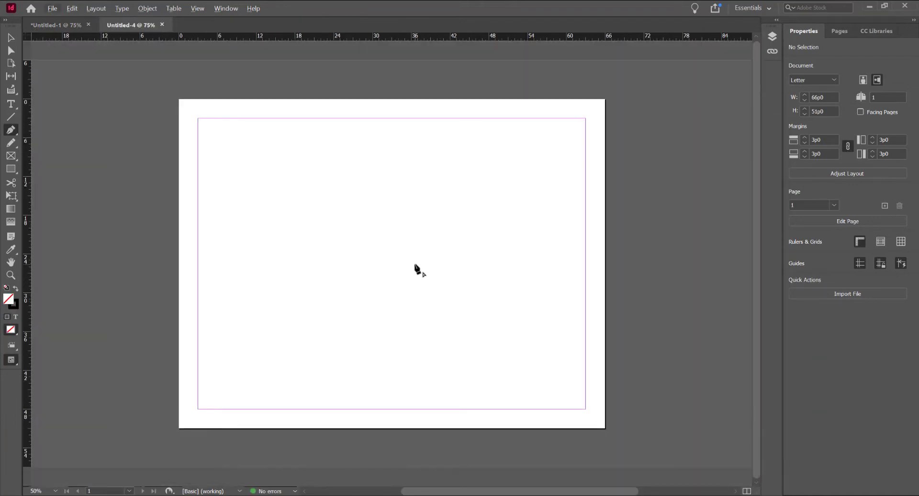
# Step: Place img.jpg from the page's upper-left corner, about 64p6 wide by 60p0 high
pyautogui.click(53, 8)
pyautogui.click(139, 137)
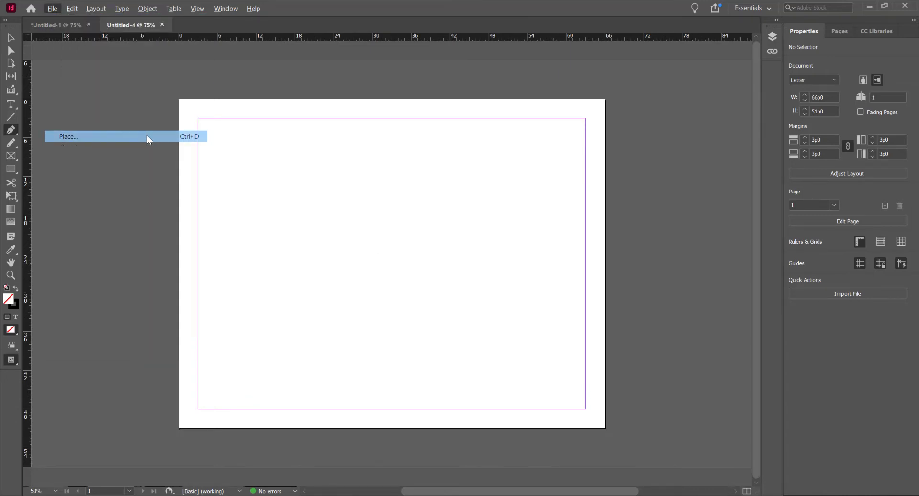
pyautogui.click(475, 173)
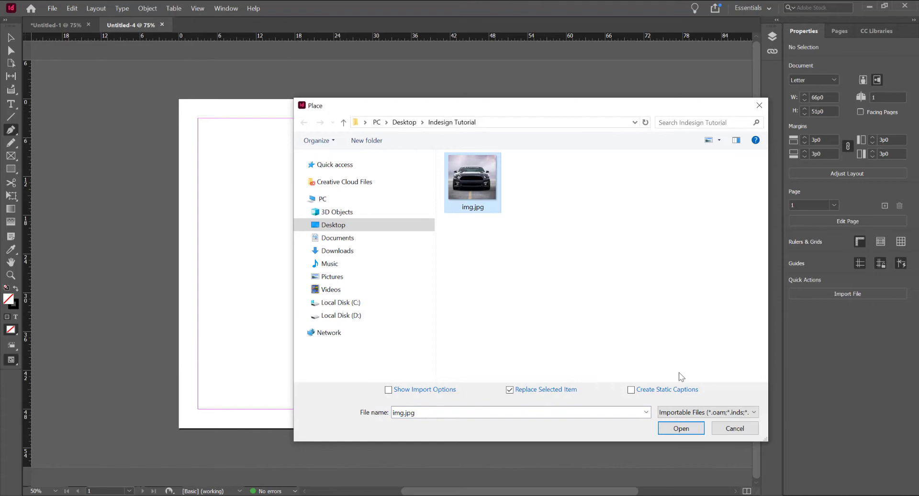
pyautogui.click(681, 428)
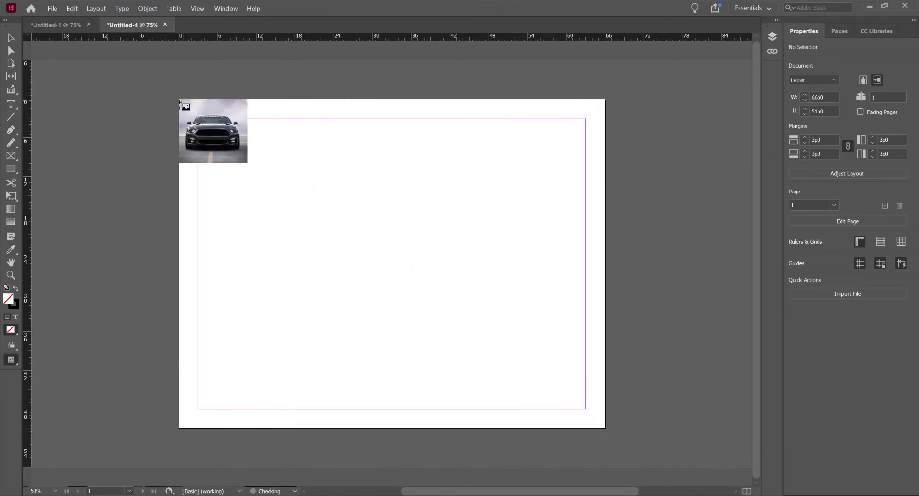
pyautogui.moveTo(179, 100); pyautogui.dragTo(600, 467)
pyautogui.hotkey('ctrl', '-')
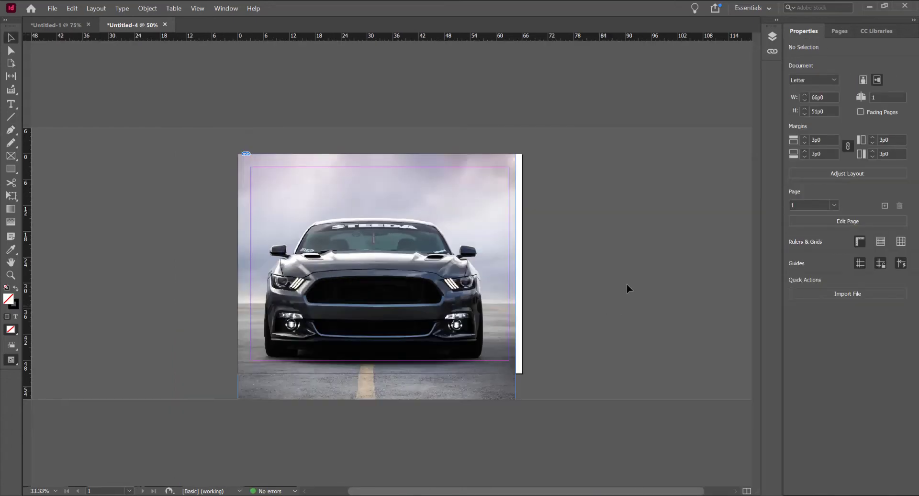
# Step: Enlarge the car photo proportionally to about 66p5 by 61p10 so it covers the full page width
pyautogui.click(434, 205)
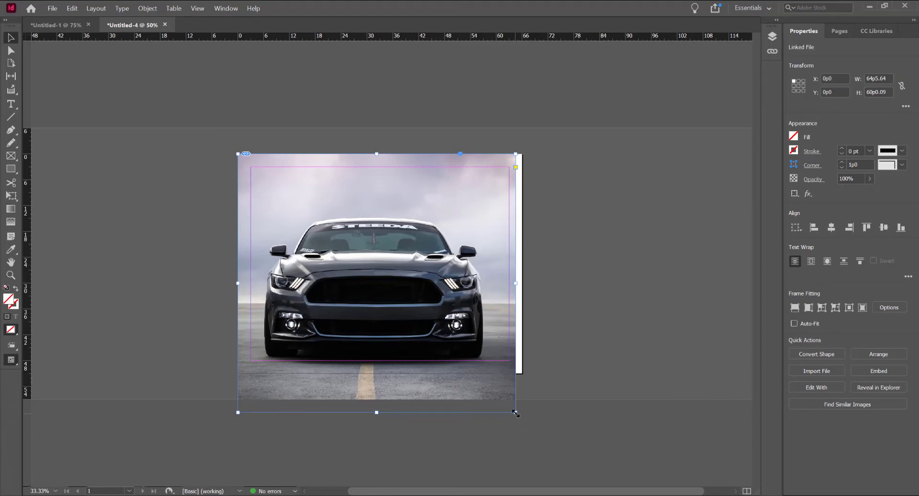
pyautogui.moveTo(515, 413); pyautogui.dragTo(524, 420)
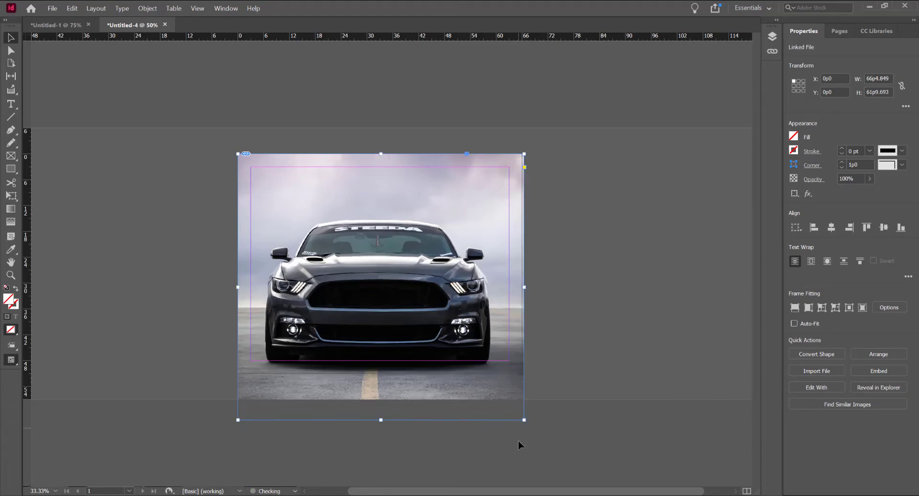
pyautogui.click(641, 300)
pyautogui.scroll(1, 445, 262)
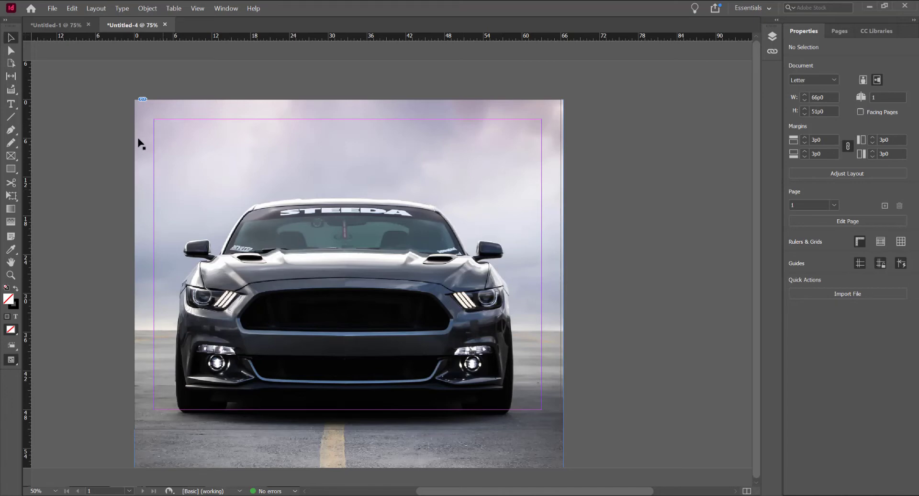
# Step: Start a Pen path along the horizon from the photo's right edge to the car's side, with a 0 pt stroke
pyautogui.click(10, 130)
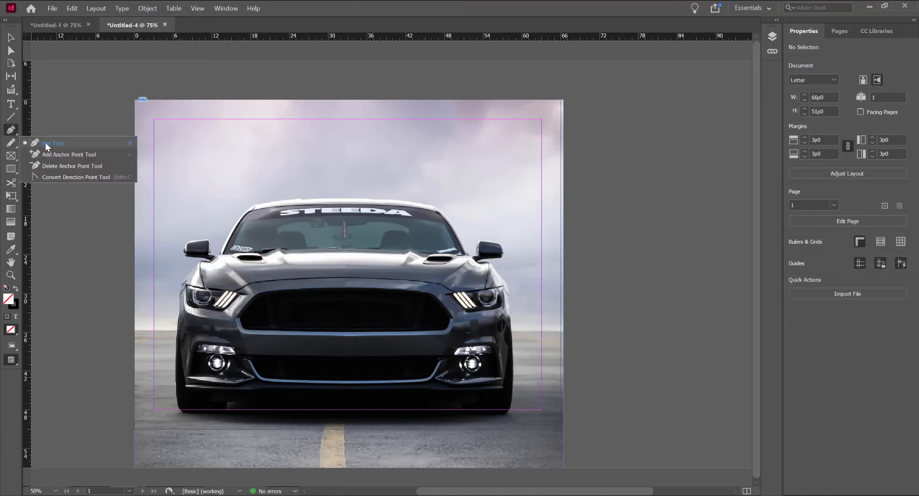
pyautogui.click(62, 143)
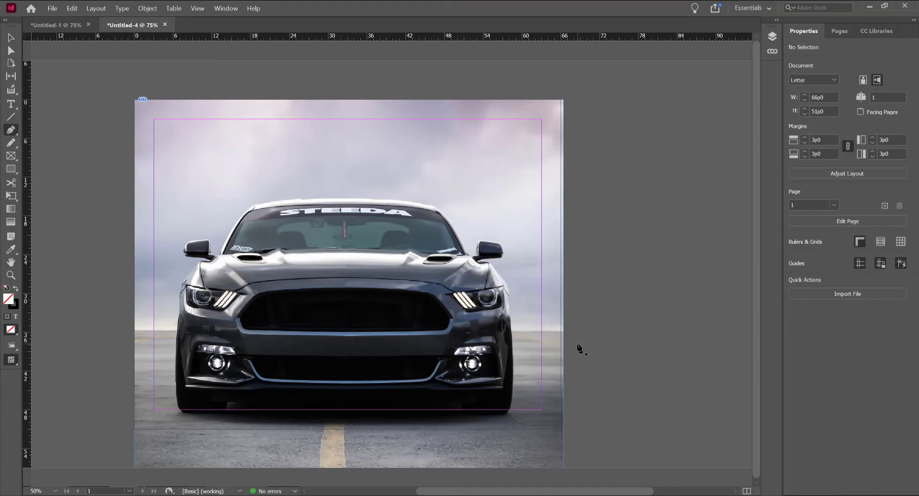
pyautogui.click(567, 332)
pyautogui.hotkey('ctrl', '=')
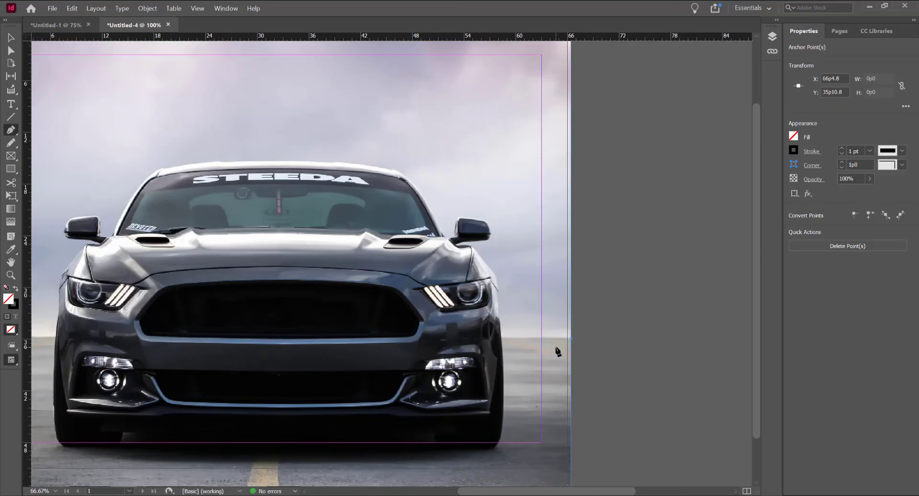
pyautogui.click(501, 337)
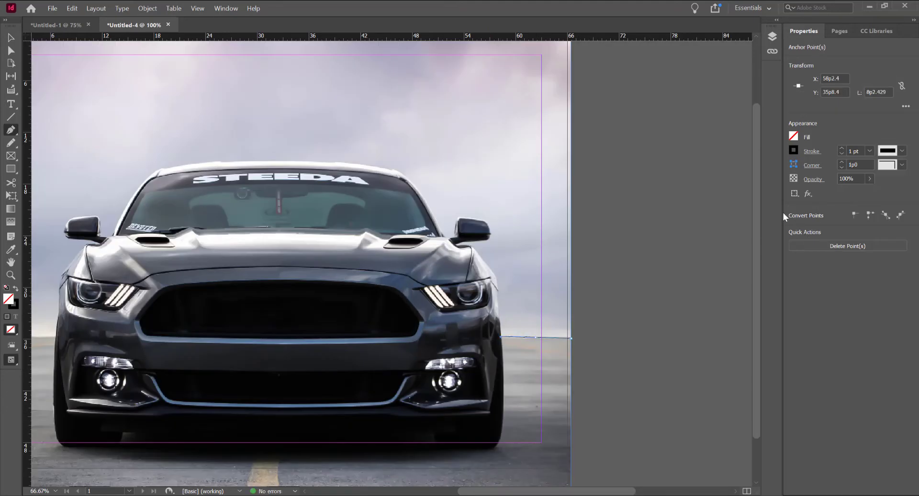
pyautogui.click(842, 154)
pyautogui.scroll(1, 481, 254)
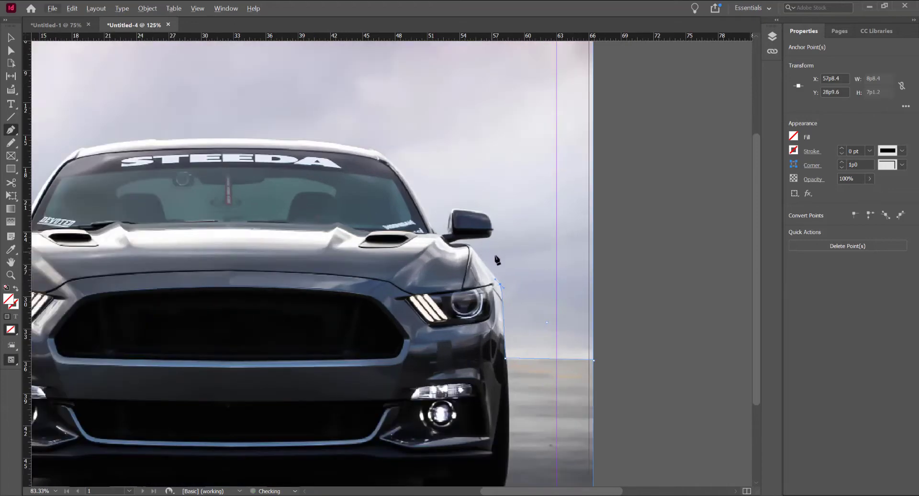
# Step: Continue the path up the car's right fender and around the underside of the right mirror
pyautogui.click(474, 248)
pyautogui.scroll(1, 472, 247)
pyautogui.moveTo(463, 246); pyautogui.dragTo(467, 243)
pyautogui.click(450, 247)
pyautogui.click(447, 246)
pyautogui.click(473, 242)
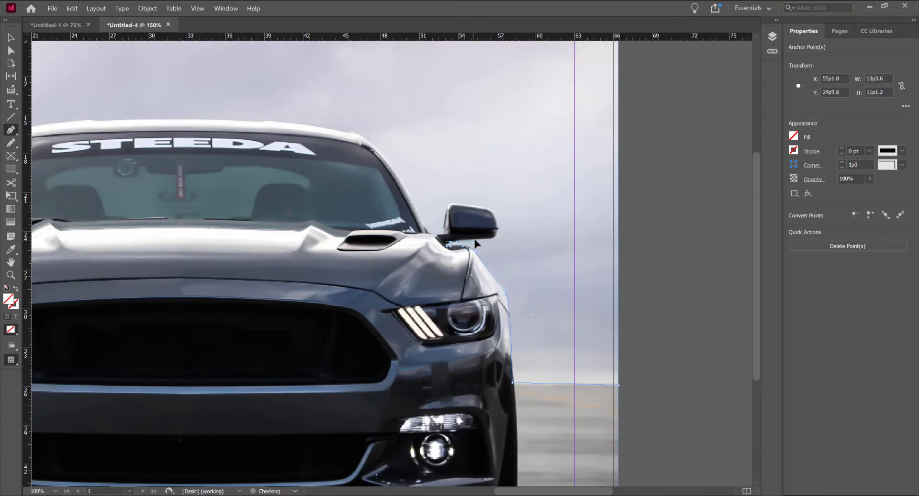
# Step: Extend the path up the right windshield pillar and along the roof edge to its left corner with curved points
pyautogui.scroll(2, 475, 244)
pyautogui.moveTo(352, 133); pyautogui.dragTo(275, 114)
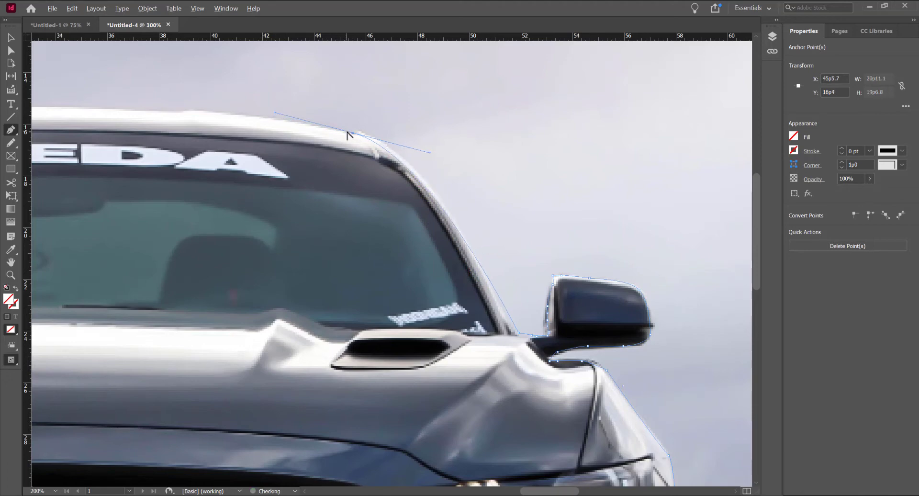
pyautogui.moveTo(335, 150); pyautogui.dragTo(465, 242)
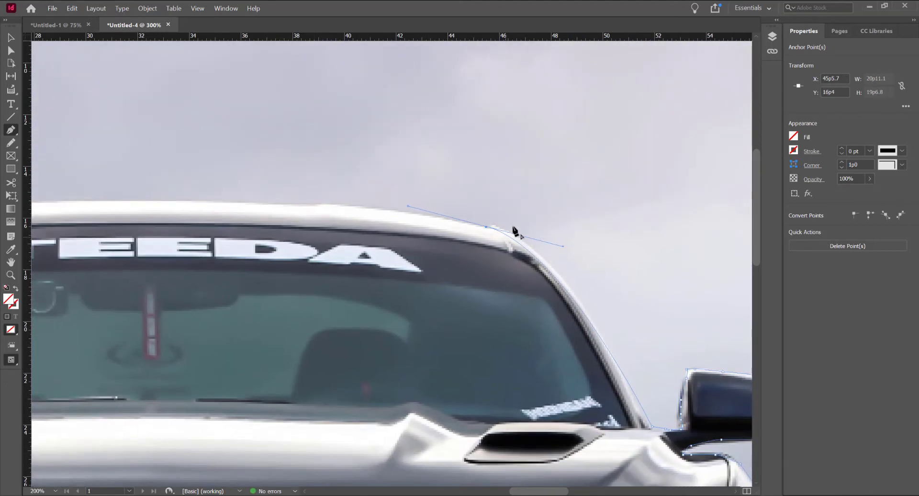
pyautogui.scroll(-1, 513, 228)
pyautogui.scroll(1, 480, 228)
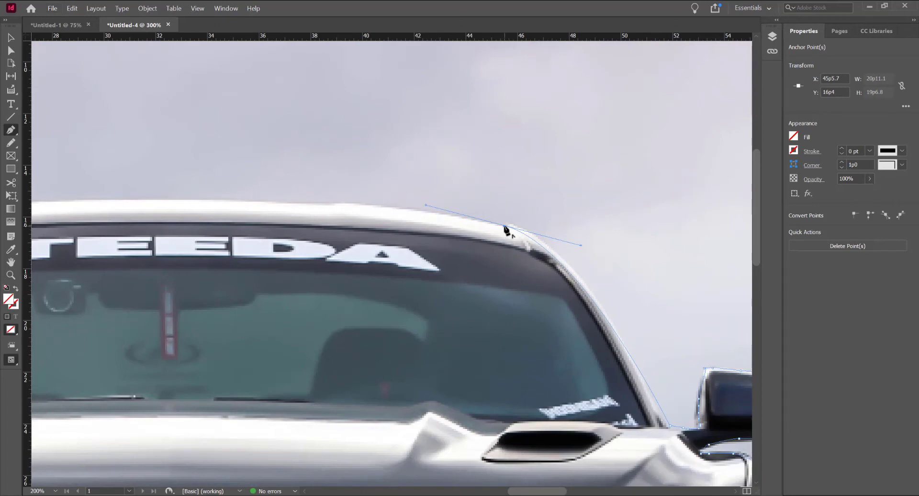
pyautogui.moveTo(393, 224); pyautogui.dragTo(210, 251)
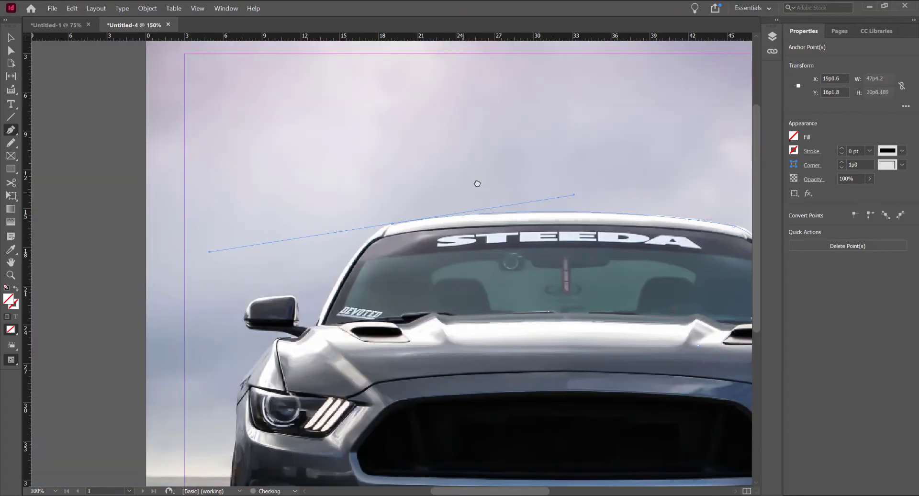
pyautogui.moveTo(477, 184); pyautogui.dragTo(281, 189)
pyautogui.moveTo(378, 199)
pyautogui.keyDown('ctrl'); pyautogui.mouseDown()
pyautogui.moveTo(403, 202)
pyautogui.moveTo(393, 201)
pyautogui.mouseUp(); pyautogui.keyUp('ctrl')
pyautogui.moveTo(252, 193); pyautogui.dragTo(522, 162)
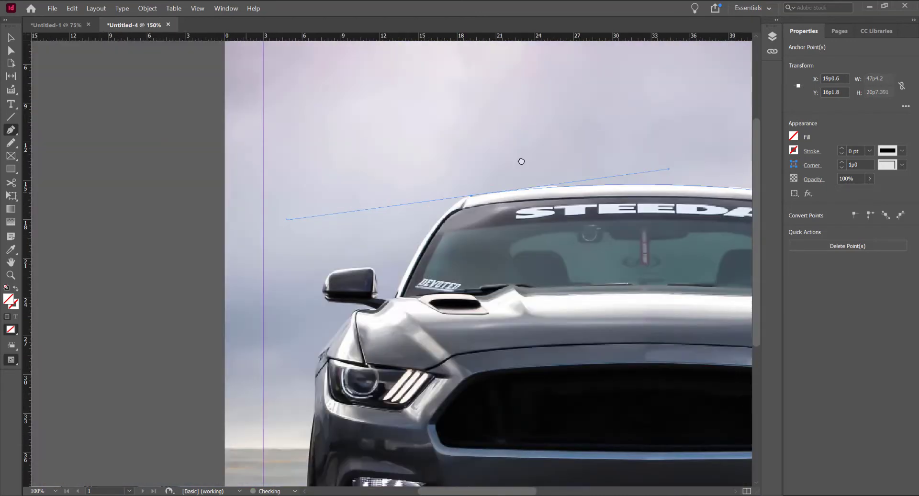
# Step: Trace the path down the left pillar, around the left mirror and fender, and along the horizon to the page's left edge
pyautogui.keyDown('alt'); pyautogui.scroll(2, 497, 212); pyautogui.keyUp('alt')
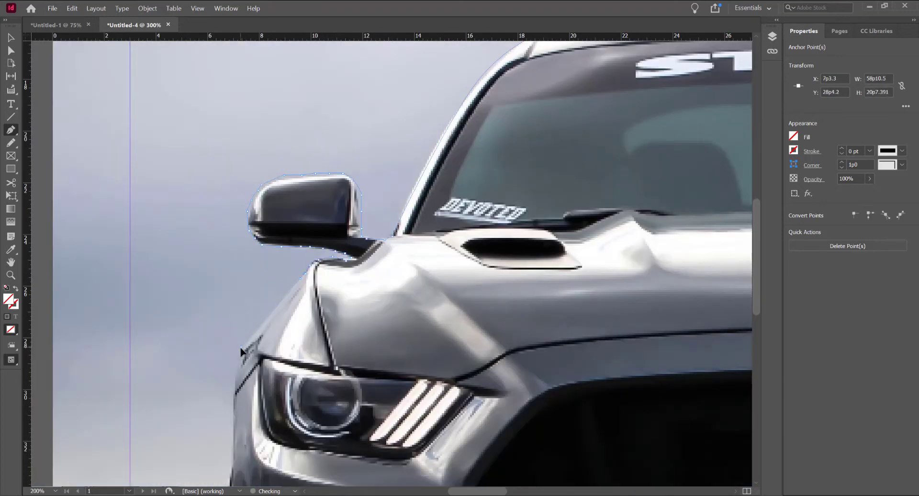
pyautogui.click(228, 361)
pyautogui.scroll(-3, 226, 360)
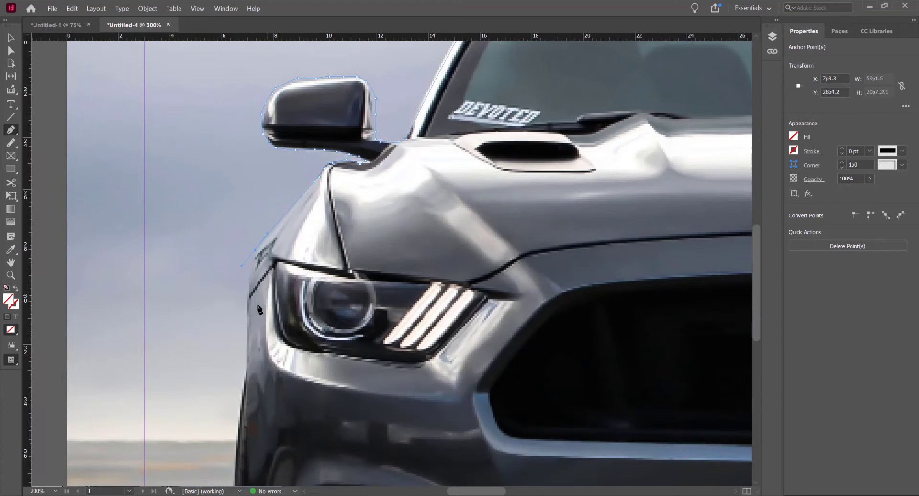
pyautogui.moveTo(244, 344); pyautogui.dragTo(248, 354)
pyautogui.moveTo(249, 355); pyautogui.dragTo(297, 251)
pyautogui.click(286, 333)
pyautogui.scroll(-3, 300, 353)
pyautogui.scroll(1, 299, 354)
pyautogui.click(224, 350)
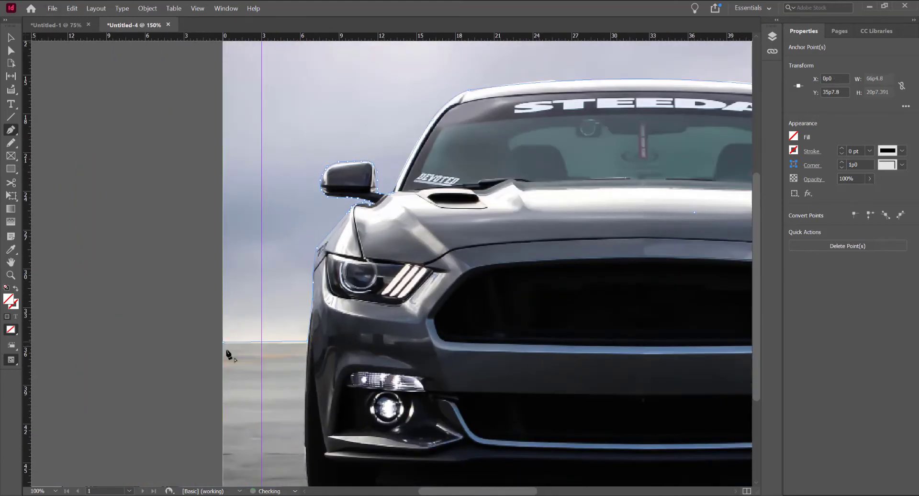
# Step: Close the path around the page's two upper corners back to its starting point, enclosing the sky
pyautogui.scroll(-4, 252, 362)
pyautogui.click(312, 154)
pyautogui.scroll(2, 606, 239)
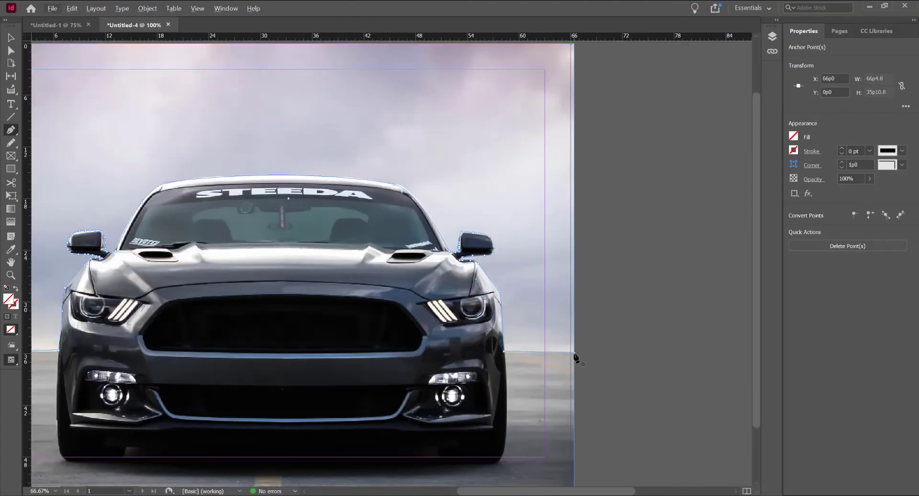
pyautogui.scroll(-1, 392, 265)
pyautogui.click(11, 37)
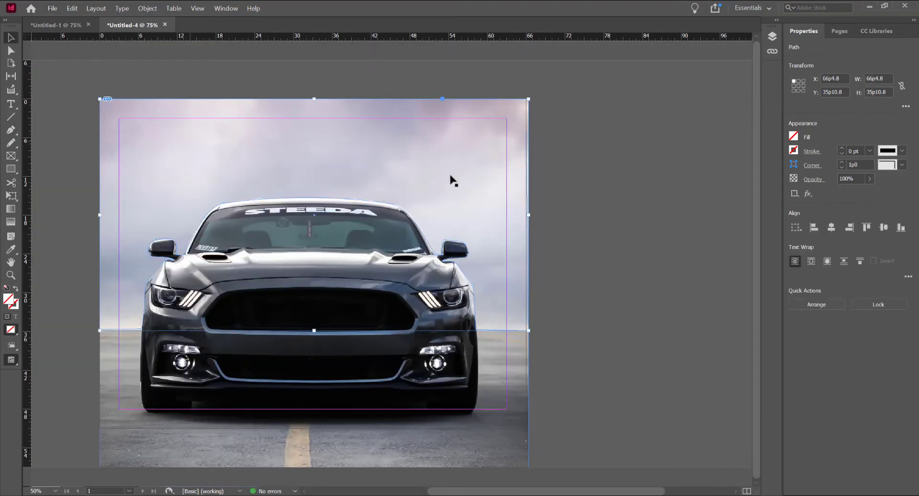
# Step: Select the sky path together with img.jpg and subtract it from the photo using Pathfinder
pyautogui.click(776, 34)
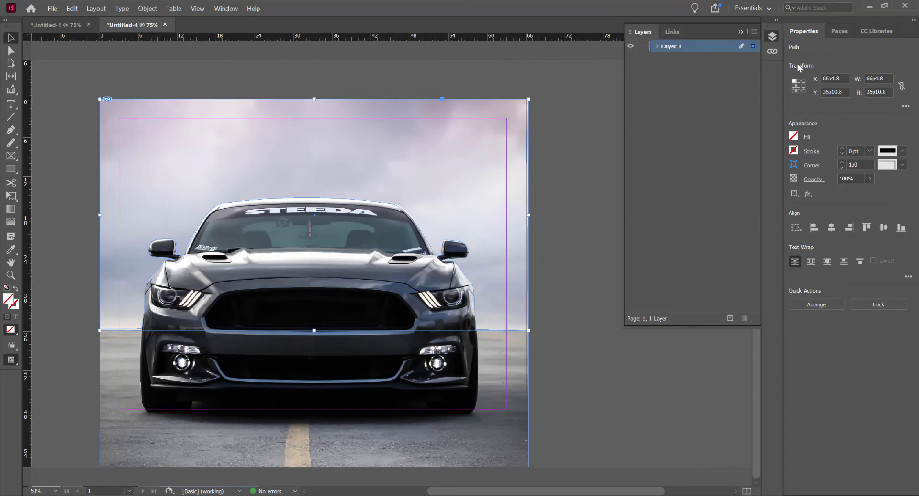
pyautogui.click(226, 8)
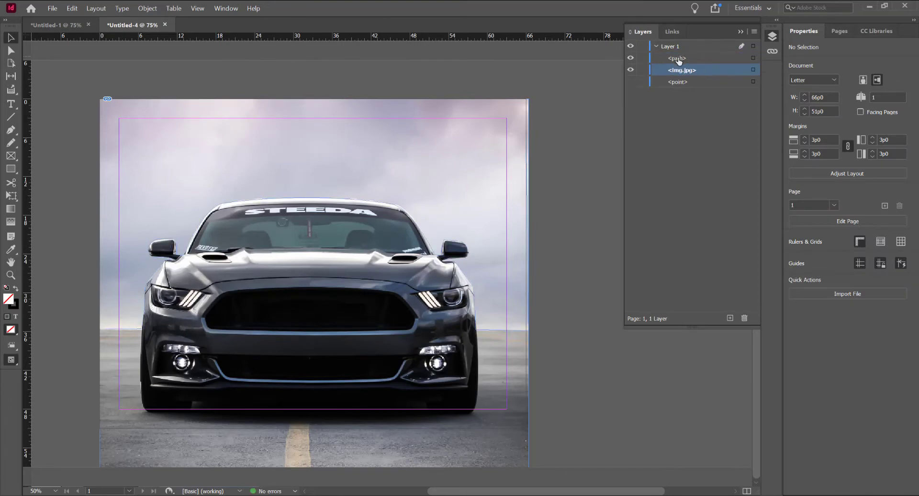
pyautogui.click(712, 60)
pyautogui.click(753, 58)
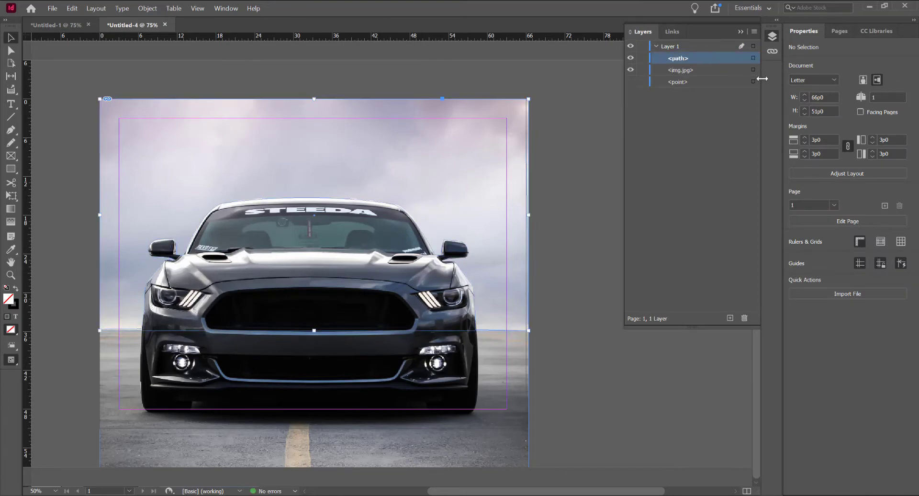
pyautogui.keyDown('shift'); pyautogui.click(731, 75); pyautogui.keyUp('shift')
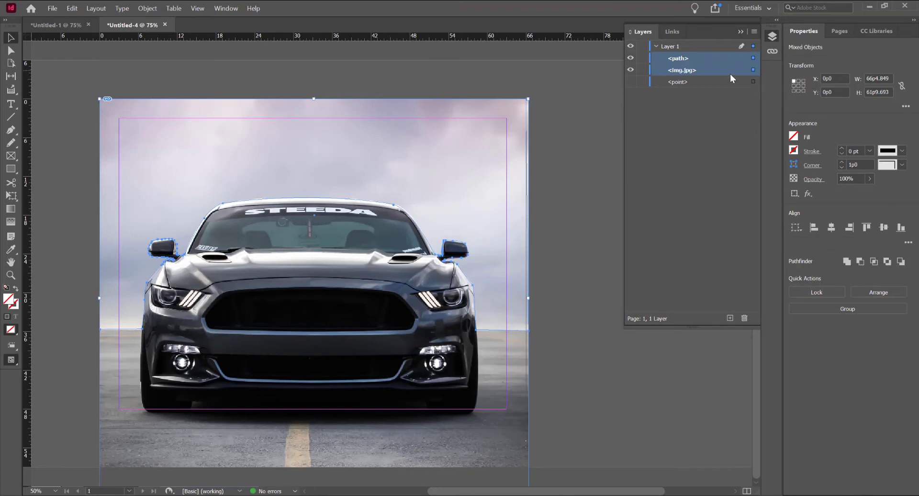
pyautogui.click(147, 8)
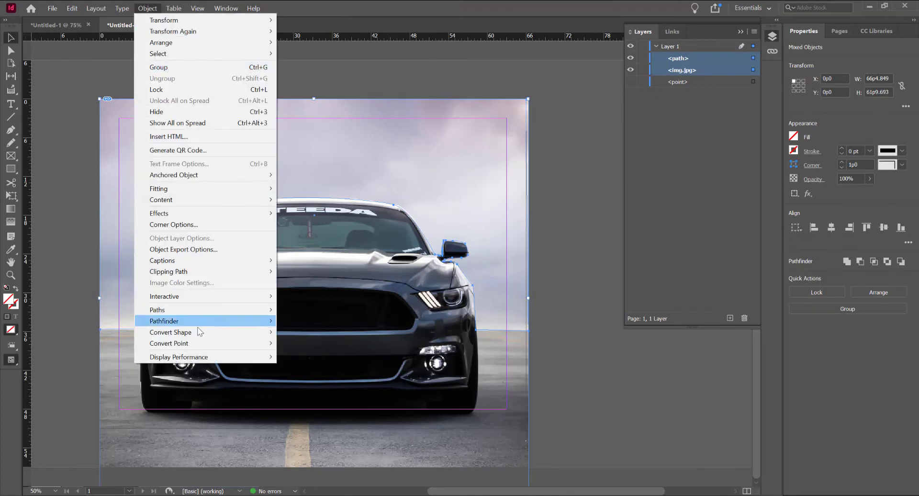
pyautogui.moveTo(199, 323)
pyautogui.click(308, 334)
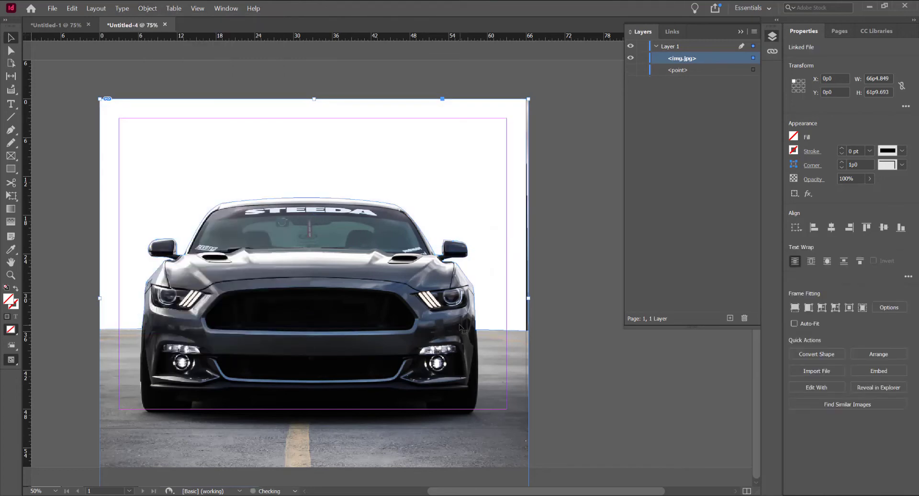
pyautogui.click(542, 310)
pyautogui.scroll(-1, 406, 273)
pyautogui.scroll(1, 406, 274)
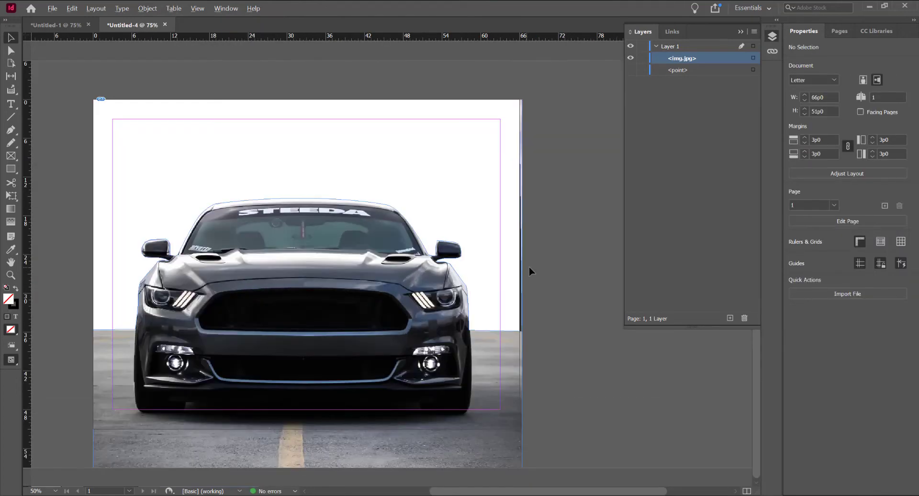
pyautogui.scroll(-1, 391, 280)
pyautogui.scroll(1, 299, 289)
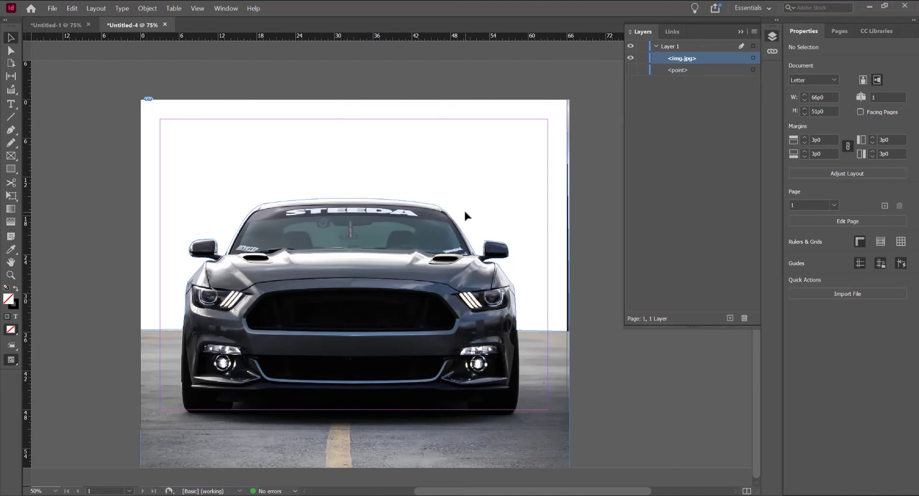
# Step: Try rotating the car photo slightly counterclockwise and check the page in Preview mode
pyautogui.click(741, 31)
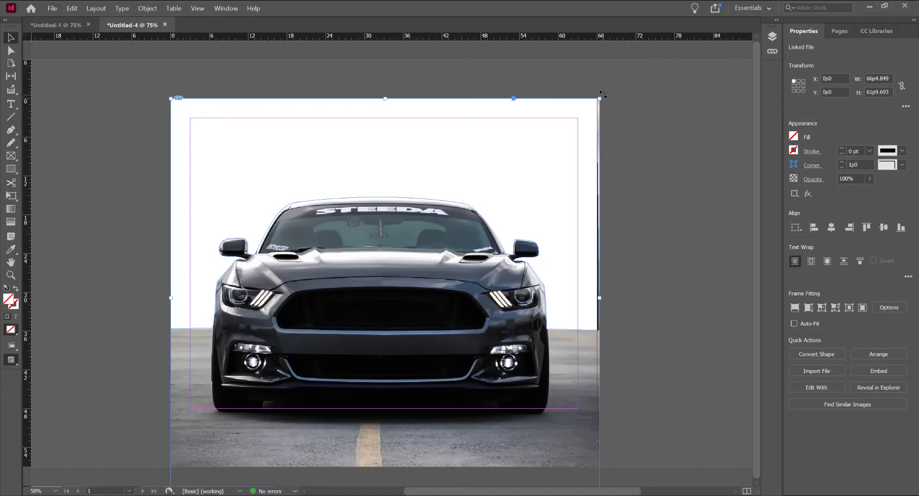
pyautogui.moveTo(603, 94); pyautogui.dragTo(601, 93)
pyautogui.click(635, 129)
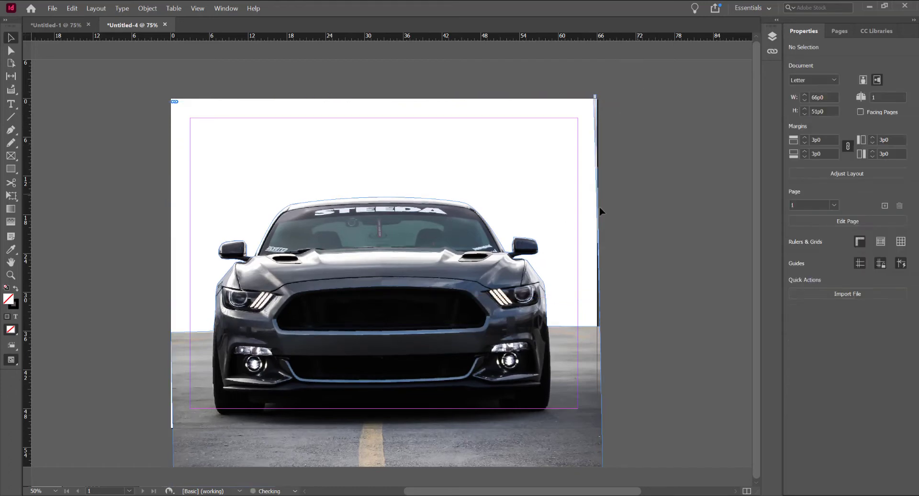
pyautogui.press('w')
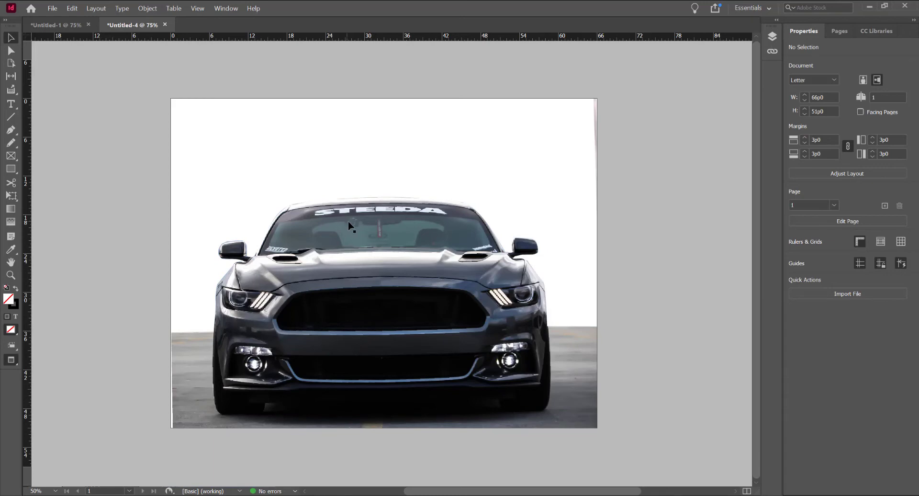
pyautogui.press('w')
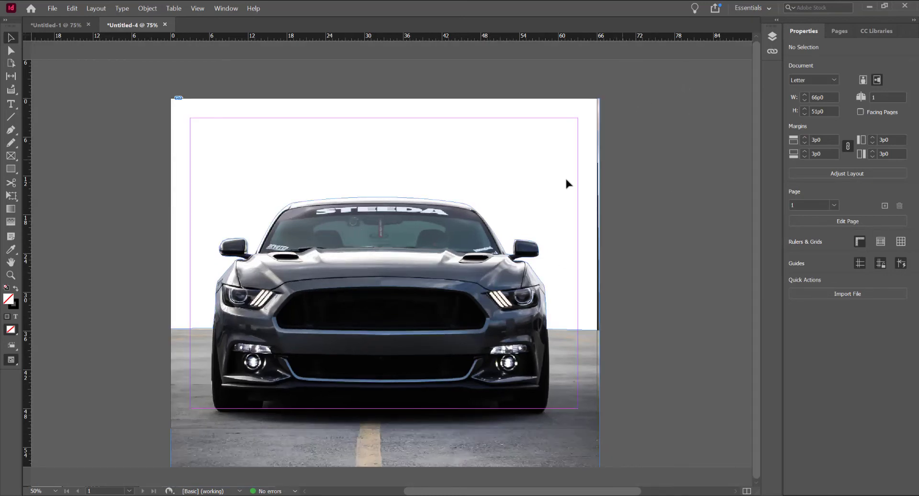
# Step: Rotate the car photo very slightly counterclockwise to level the horizon and check the page in Preview mode
pyautogui.click(449, 237)
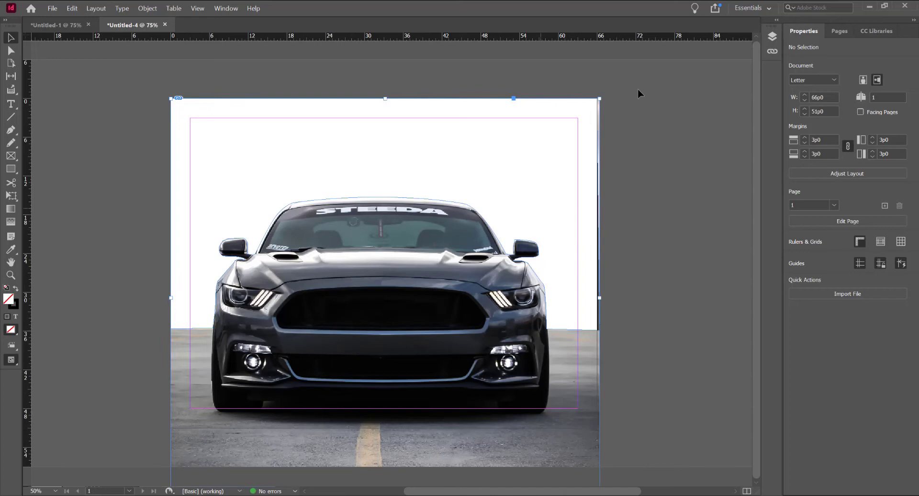
pyautogui.moveTo(603, 93); pyautogui.dragTo(602, 91)
pyautogui.click(635, 134)
pyautogui.press('w')
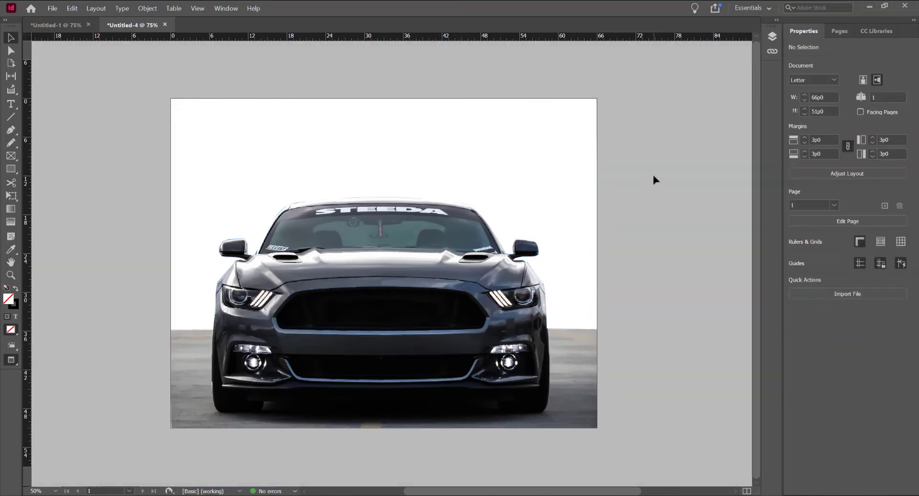
pyautogui.press('w')
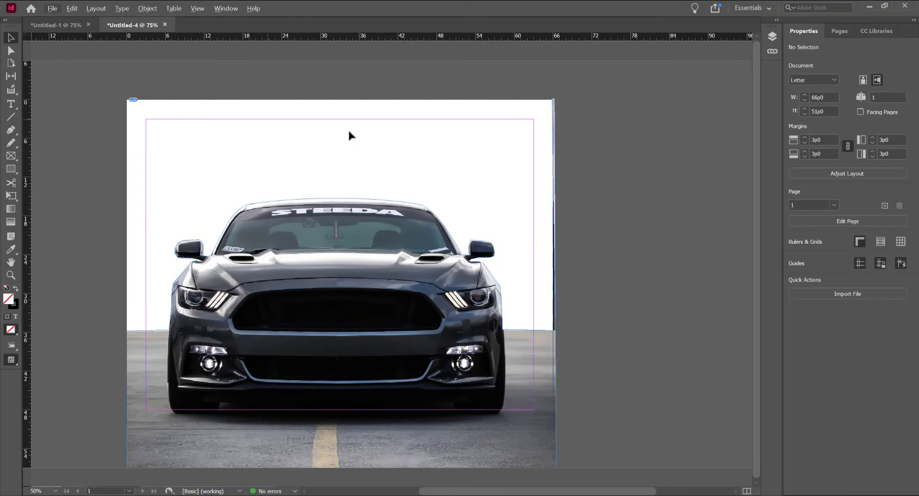
# Step: Create a text frame about 48 picas wide and 9 picas tall above the car, containing the word "auto"
pyautogui.click(10, 104)
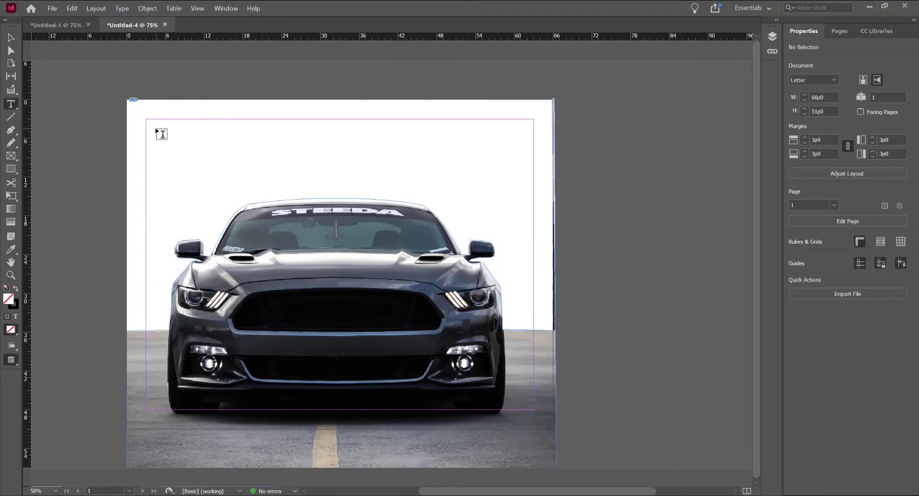
pyautogui.moveTo(151, 120); pyautogui.dragTo(461, 178)
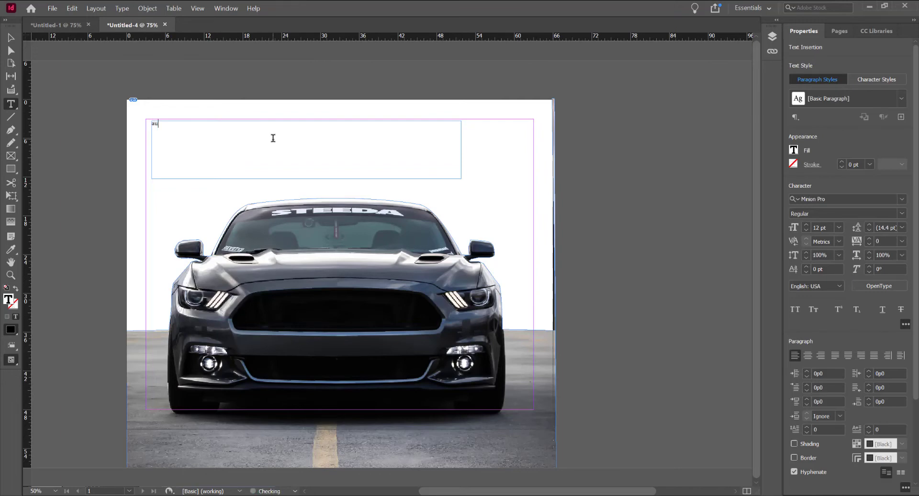
pyautogui.press('Escape')
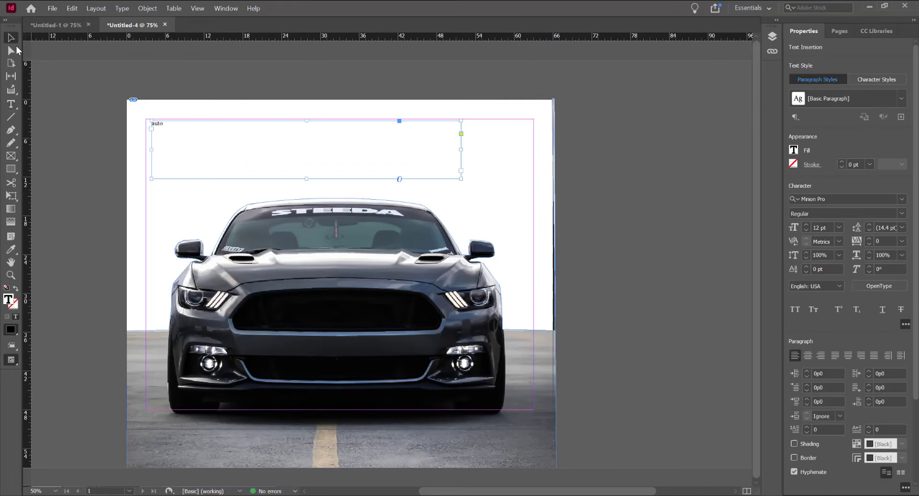
# Step: Set the "auto" title's font to Blackoak Std and its size to 90 pt
pyautogui.click(902, 298)
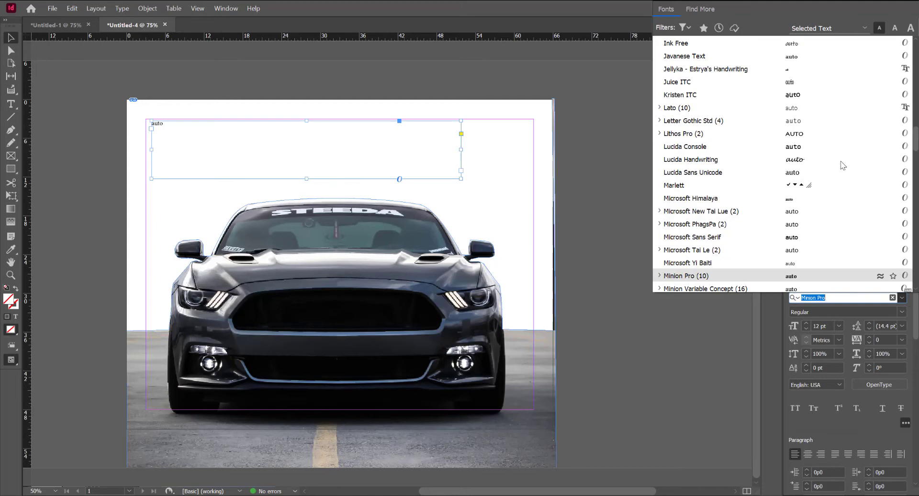
pyautogui.scroll(15, 846, 96)
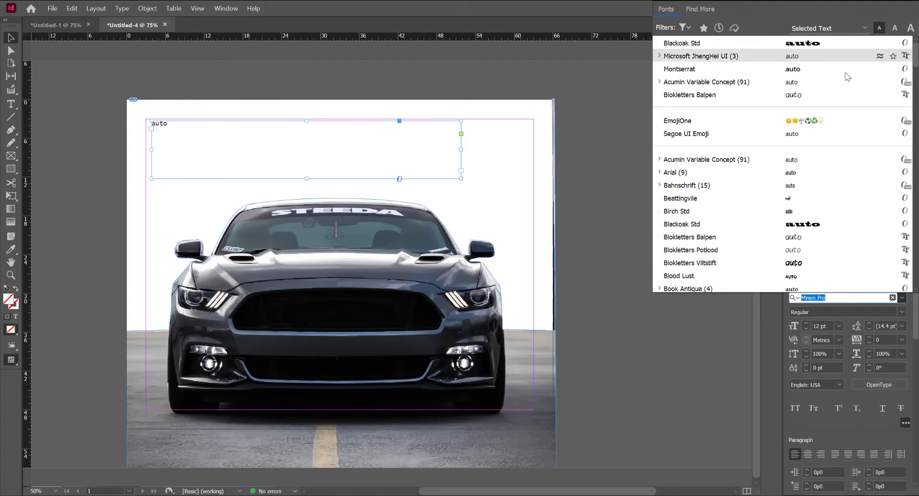
pyautogui.click(842, 43)
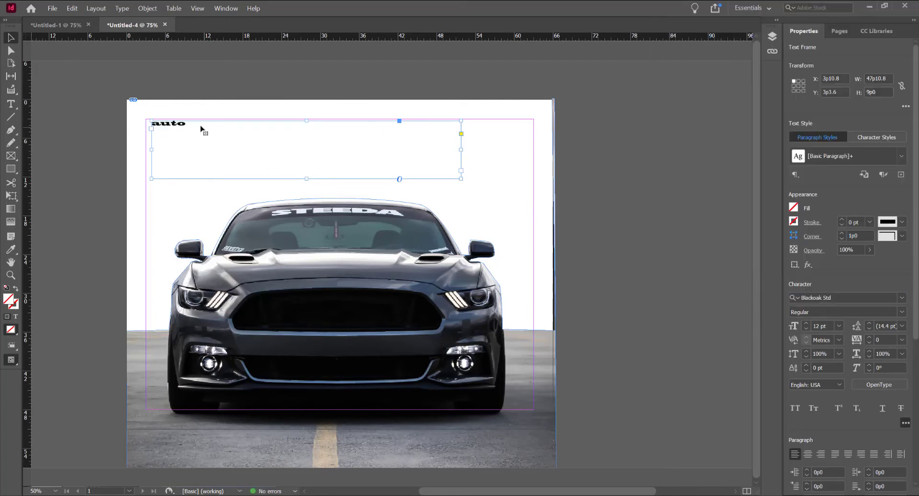
pyautogui.click(839, 326)
pyautogui.click(830, 317)
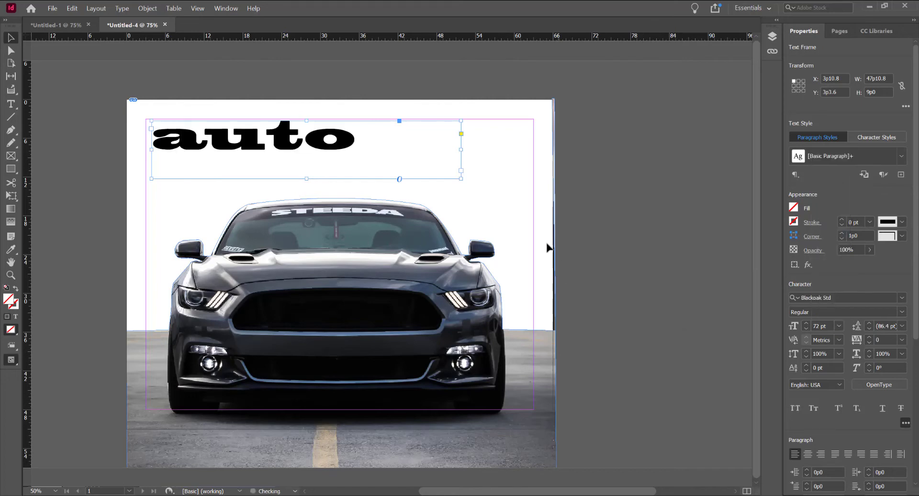
pyautogui.click(806, 323)
pyautogui.click(805, 323)
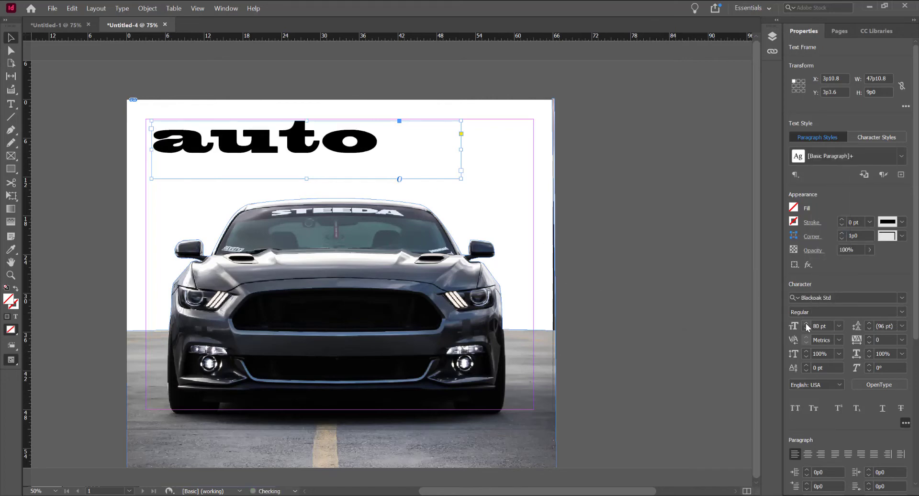
pyautogui.click(806, 324)
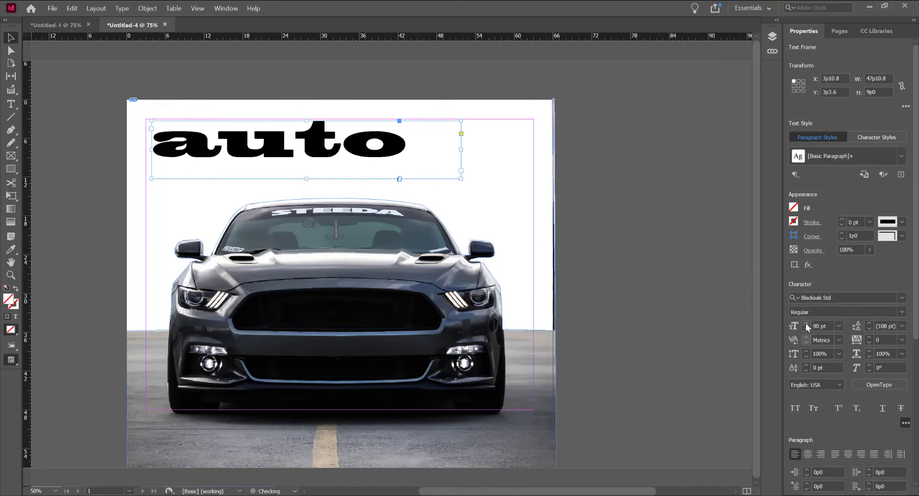
pyautogui.click(613, 211)
# Step: Fit the title's frame to its content and position it above the car at about X 7p7, Y 3p6
pyautogui.moveTo(317, 144); pyautogui.dragTo(327, 144)
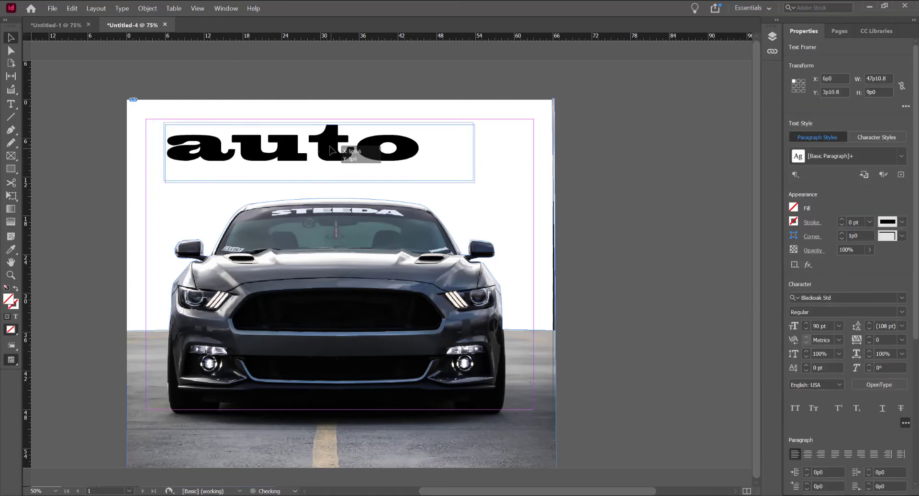
pyautogui.click(611, 184)
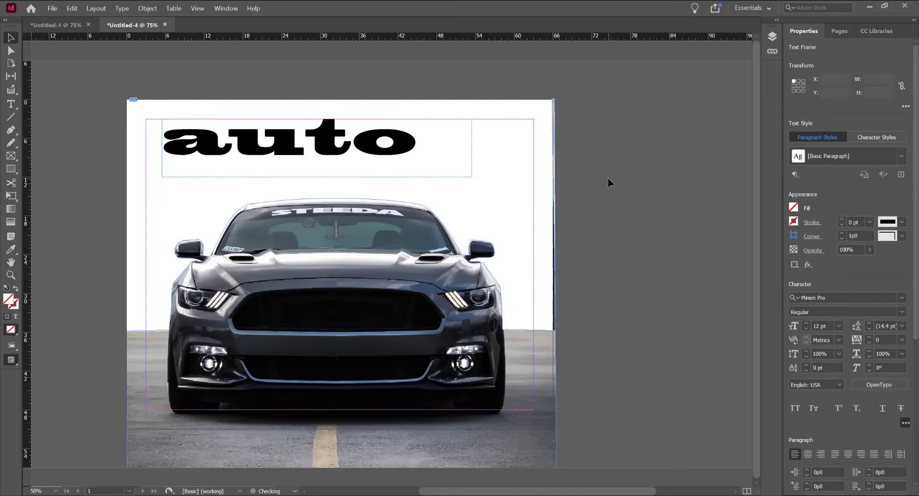
pyautogui.moveTo(332, 145); pyautogui.dragTo(324, 144)
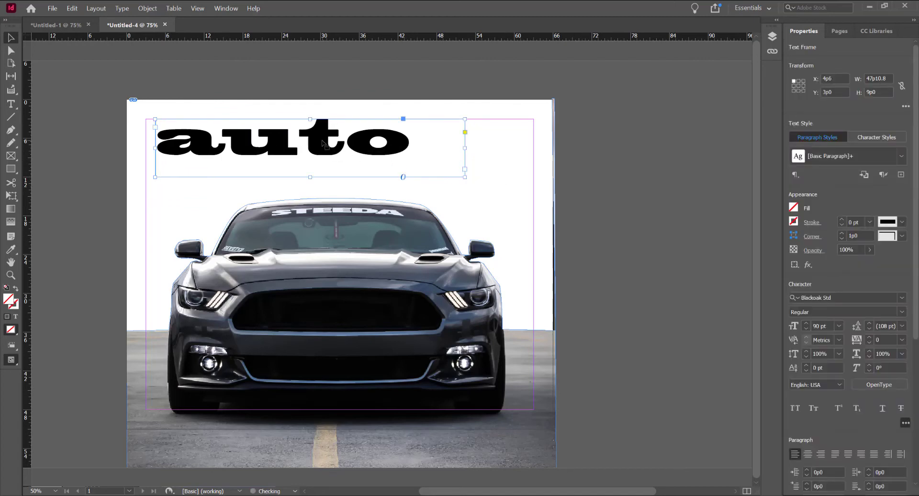
pyautogui.rightClick(323, 143)
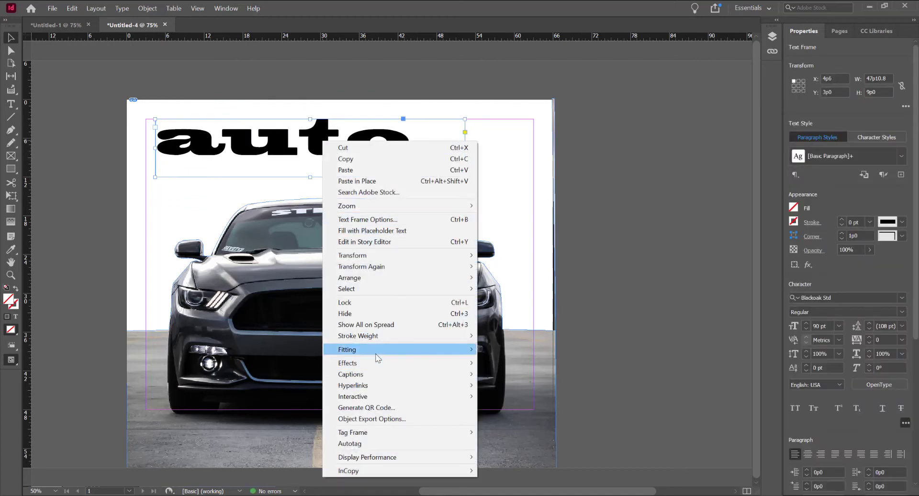
pyautogui.moveTo(403, 350)
pyautogui.click(532, 351)
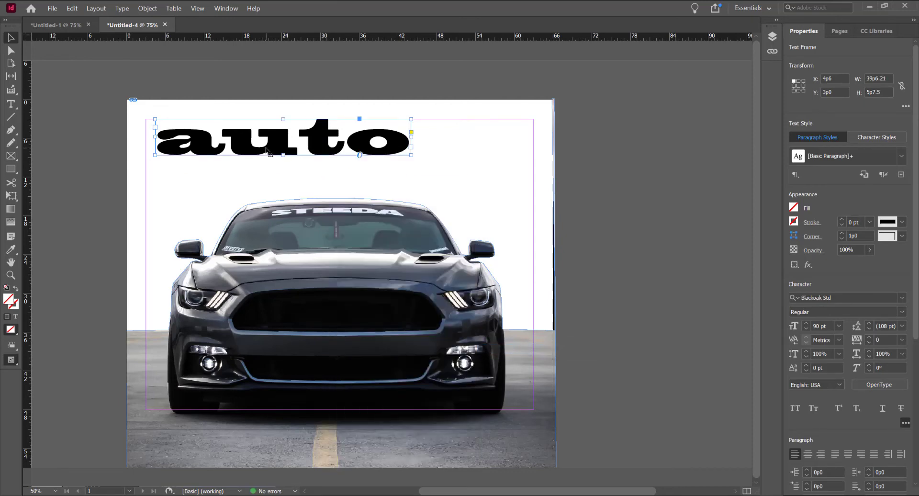
pyautogui.moveTo(267, 150); pyautogui.dragTo(288, 153)
# Step: Draw a text frame about 12p4 wide and 15p tall in the page's upper-right margin corner and fill it with placeholder text
pyautogui.click(10, 104)
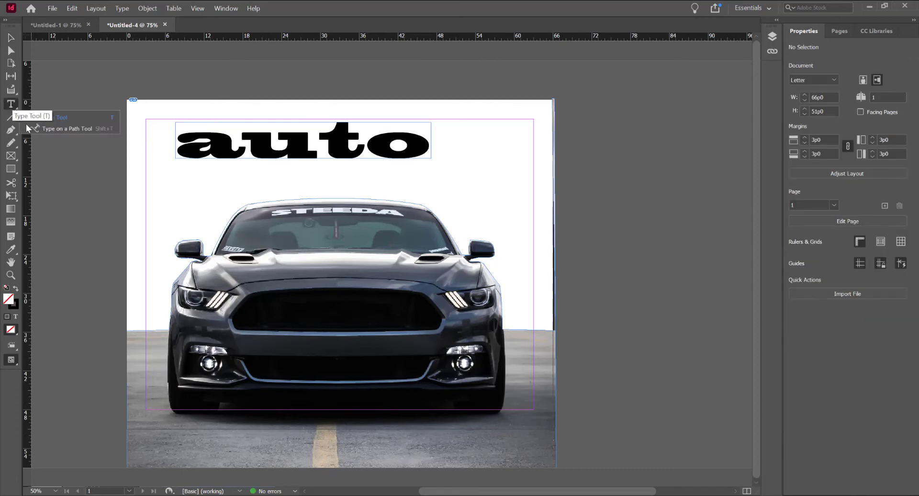
pyautogui.click(44, 119)
pyautogui.moveTo(454, 119); pyautogui.dragTo(534, 215)
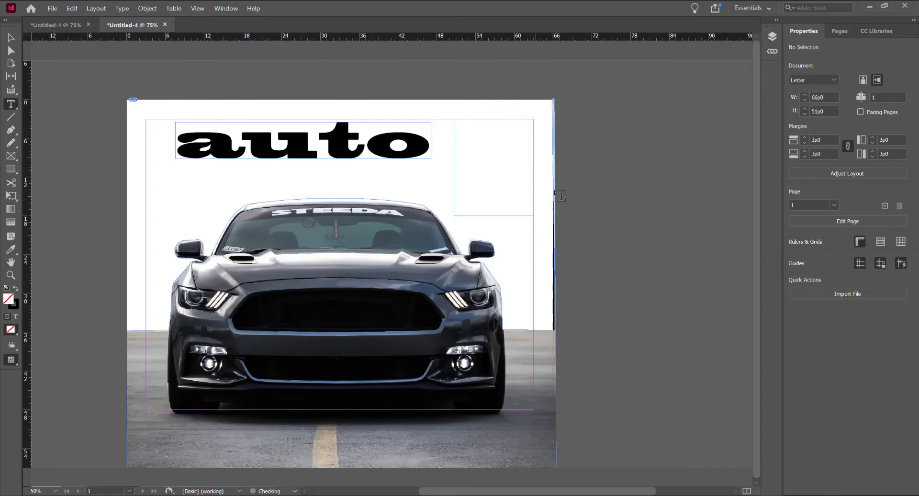
pyautogui.rightClick(463, 131)
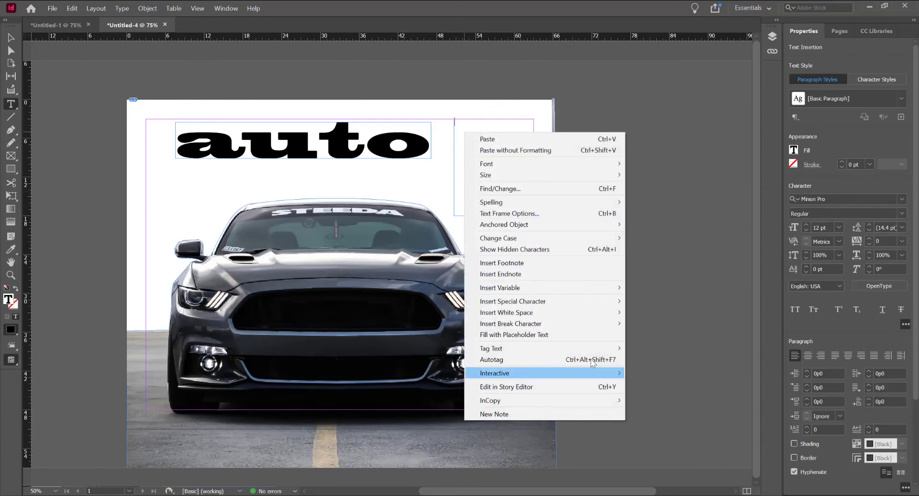
pyautogui.click(527, 335)
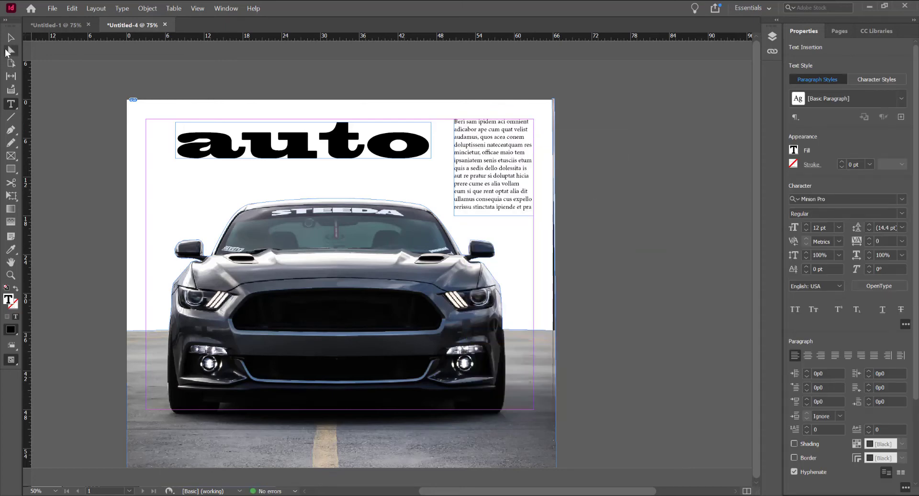
pyautogui.press('Escape')
pyautogui.click(574, 184)
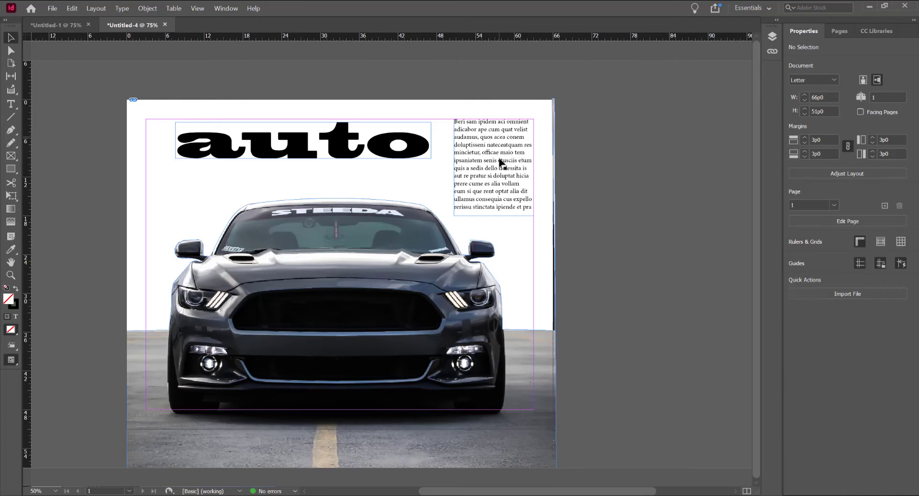
# Step: Separate the placeholder text's opening words through "audamus" as a heading and format them in Semibold and All Caps
pyautogui.scroll(1, 499, 159)
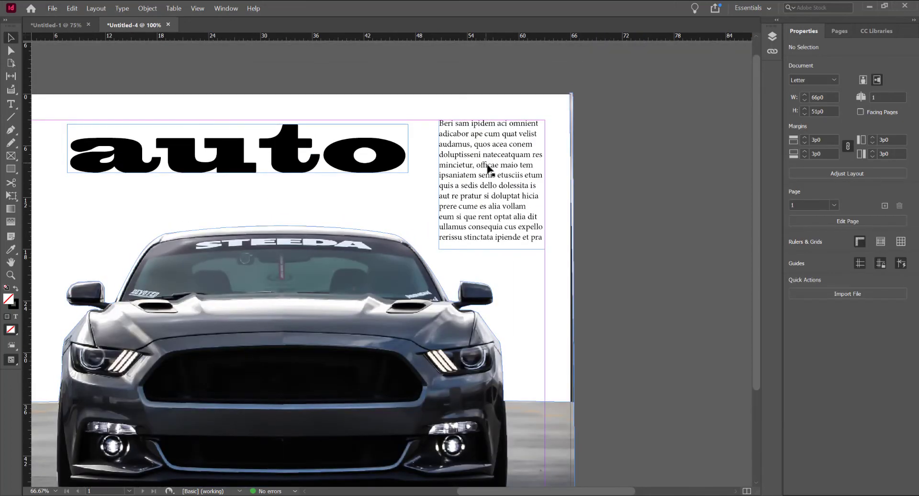
pyautogui.scroll(1, 496, 165)
pyautogui.scroll(-1, 496, 165)
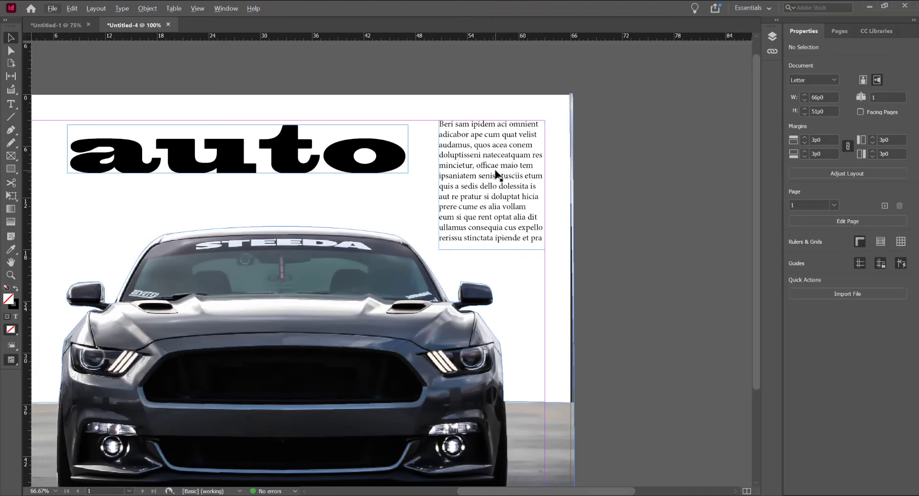
pyautogui.click(498, 175)
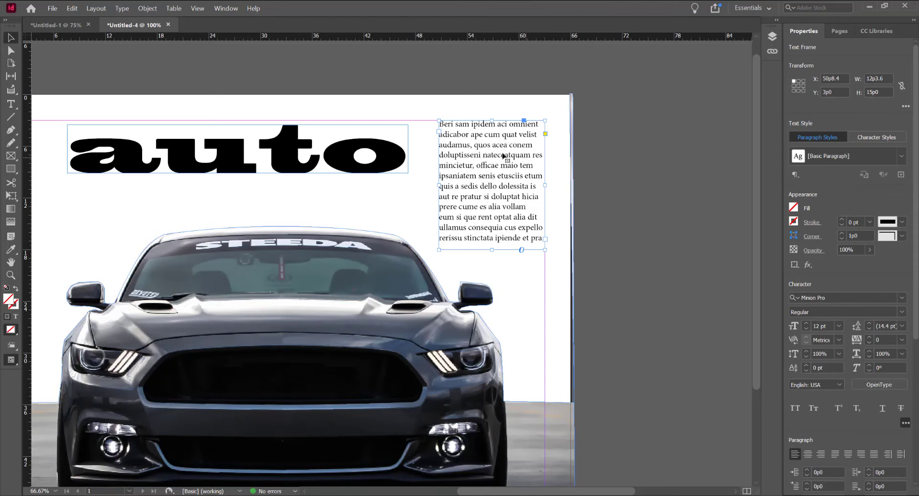
pyautogui.moveTo(470, 146); pyautogui.dragTo(425, 121)
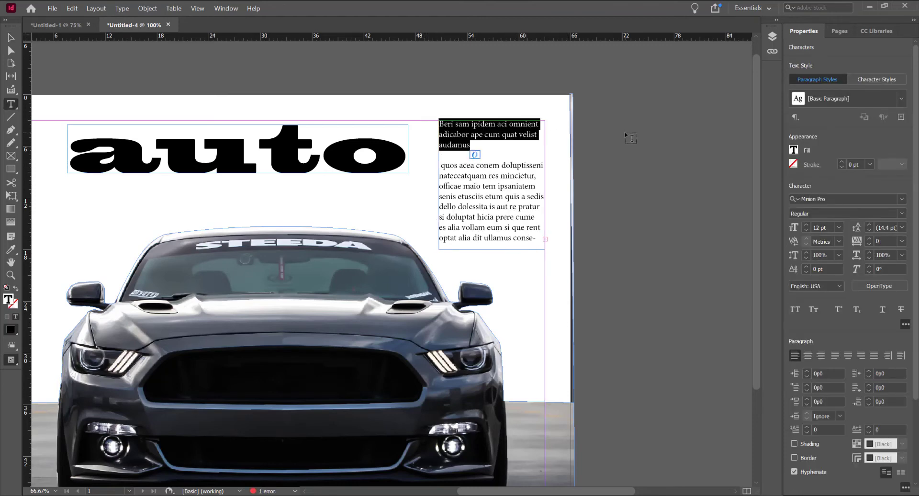
pyautogui.click(903, 216)
pyautogui.click(861, 295)
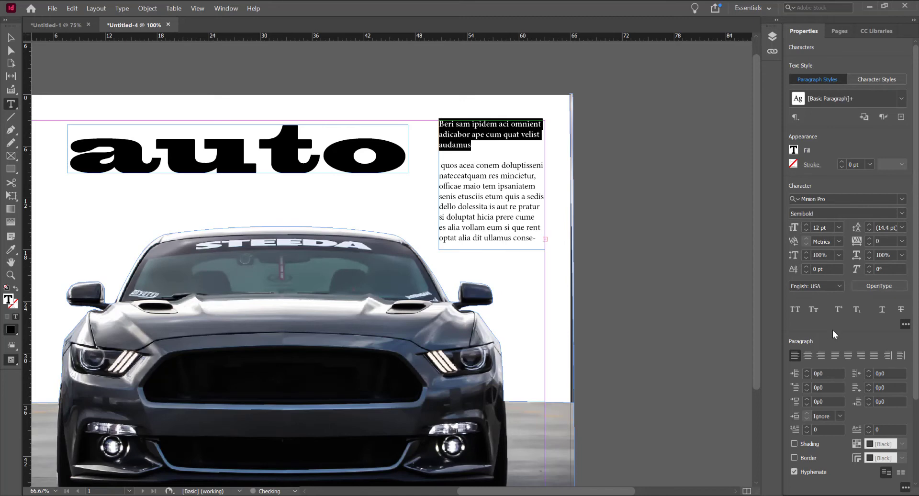
pyautogui.click(795, 308)
pyautogui.click(493, 154)
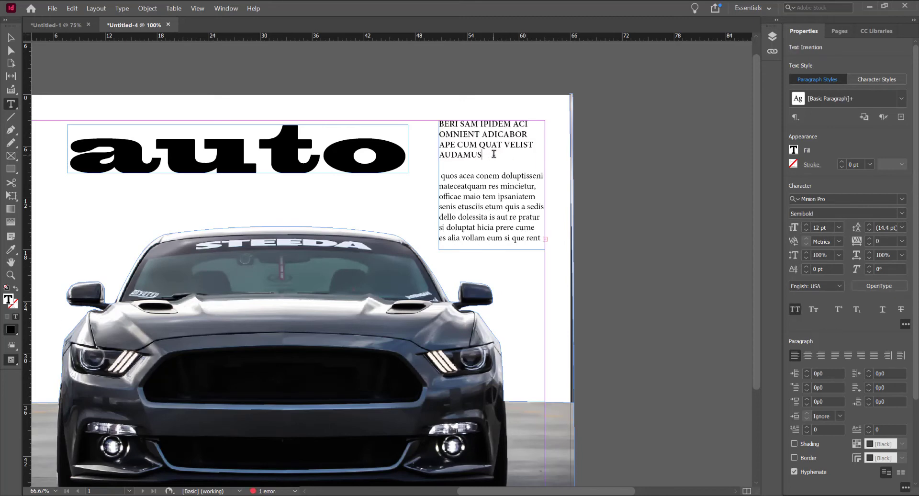
pyautogui.press('Escape')
# Step: Apply the copied coral-red hex colour as the text fill of the "auto" title
pyautogui.click(293, 163)
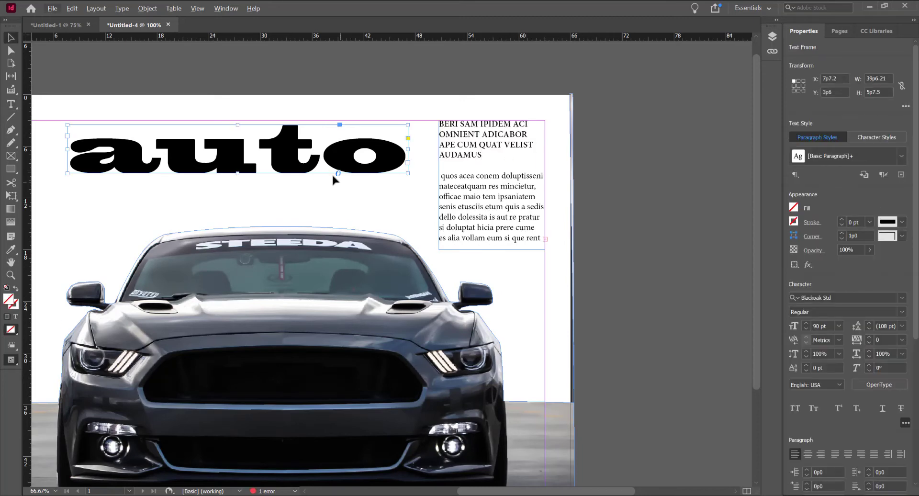
pyautogui.click(794, 208)
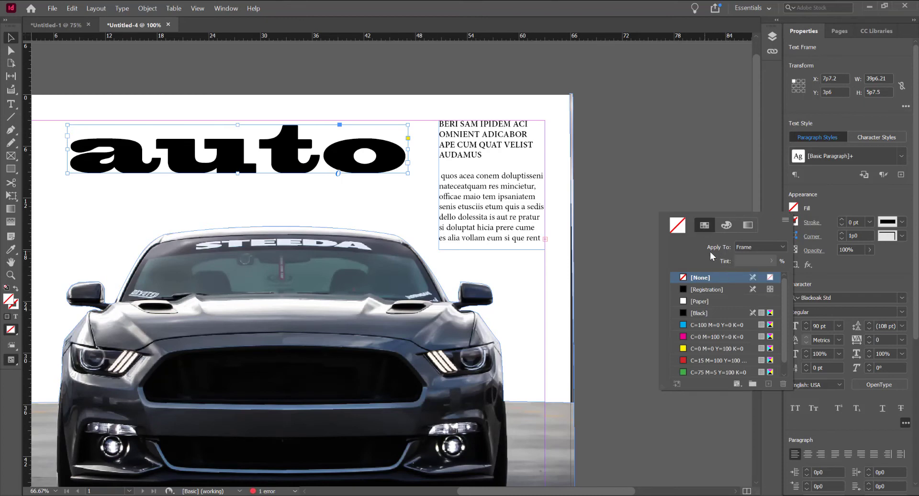
pyautogui.click(760, 248)
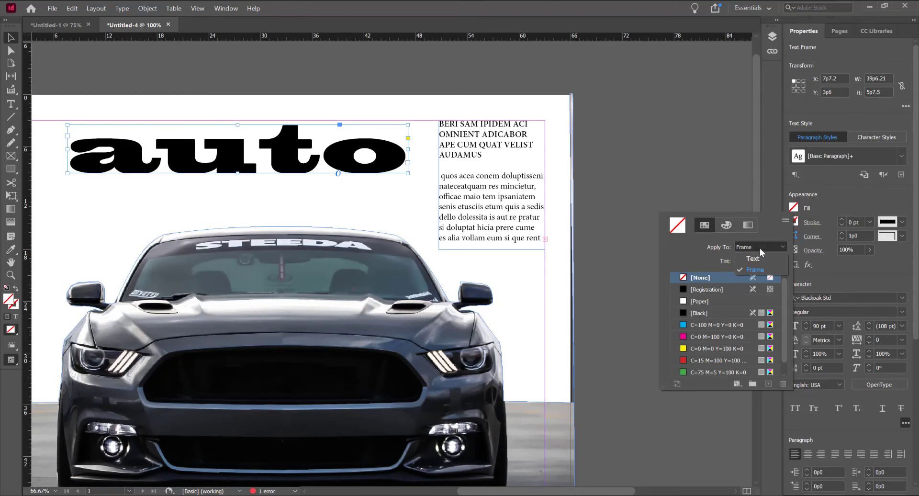
pyautogui.click(769, 258)
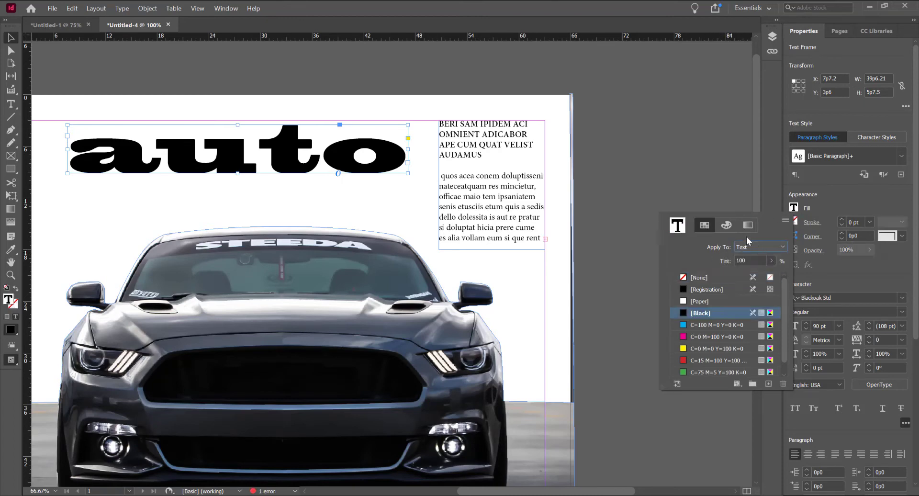
pyautogui.doubleClick(679, 227)
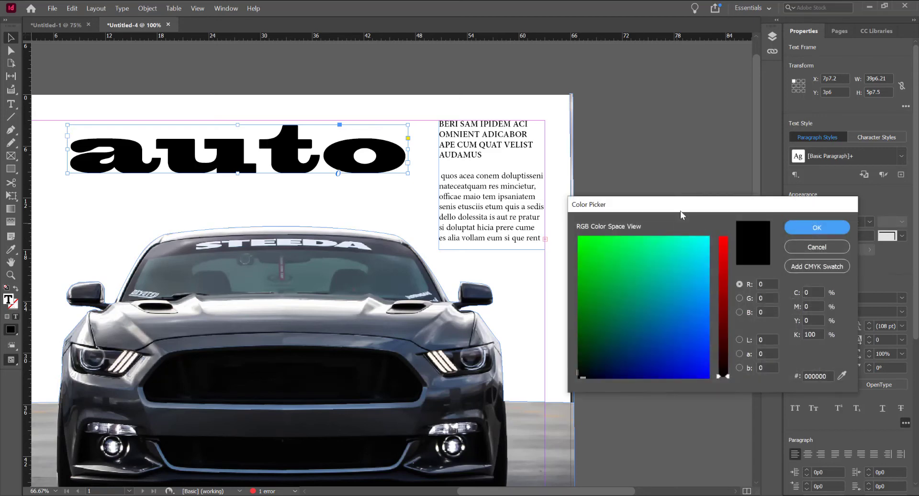
pyautogui.moveTo(680, 211); pyautogui.dragTo(715, 165)
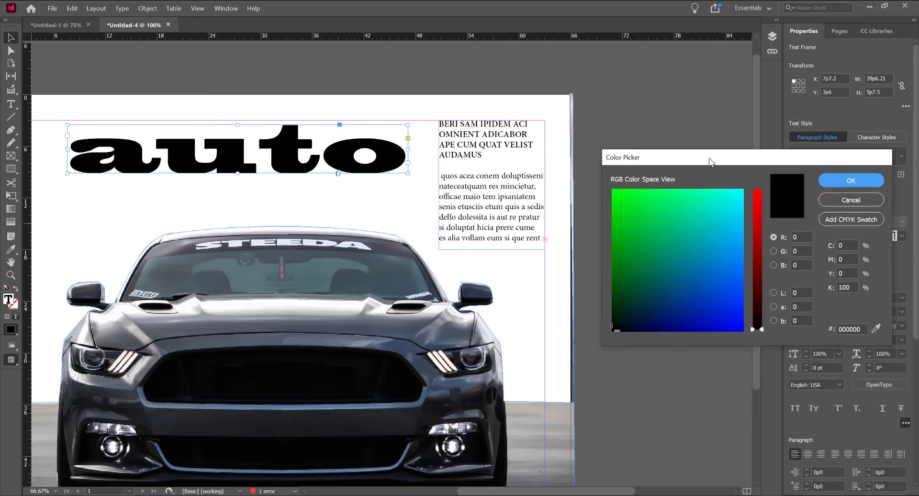
pyautogui.doubleClick(856, 328)
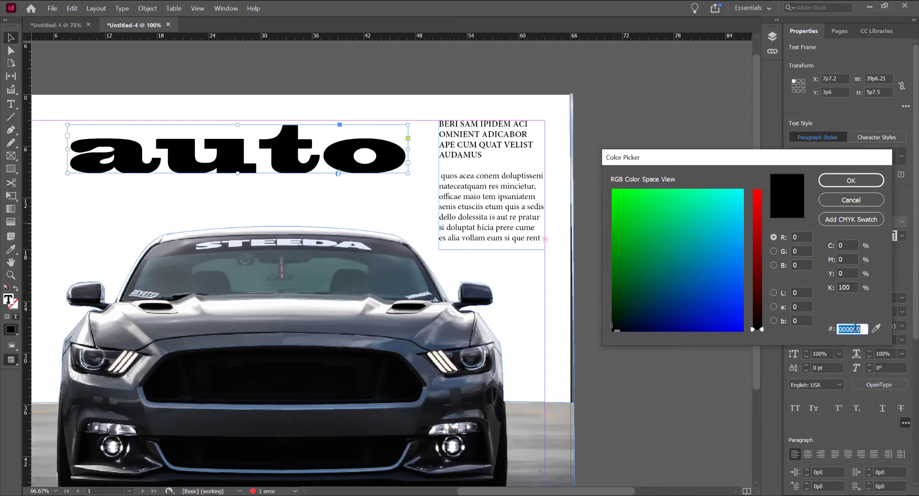
pyautogui.write('e55565')
pyautogui.click(843, 181)
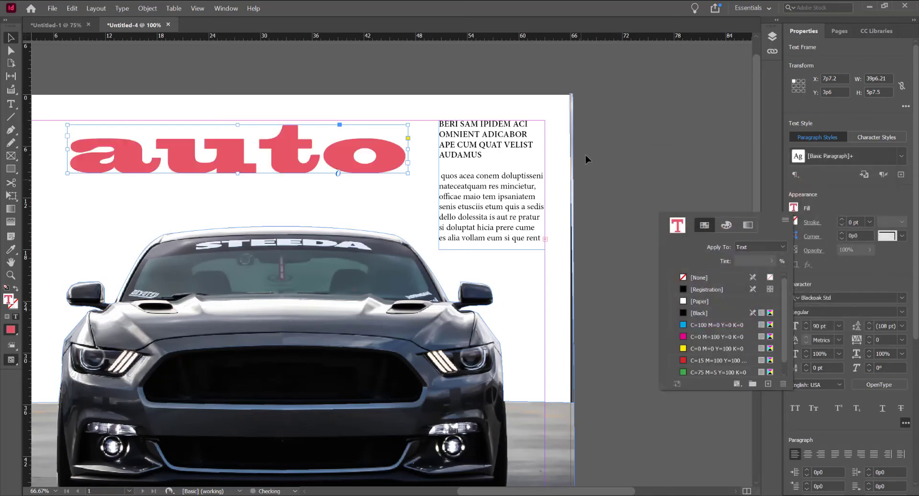
pyautogui.click(200, 78)
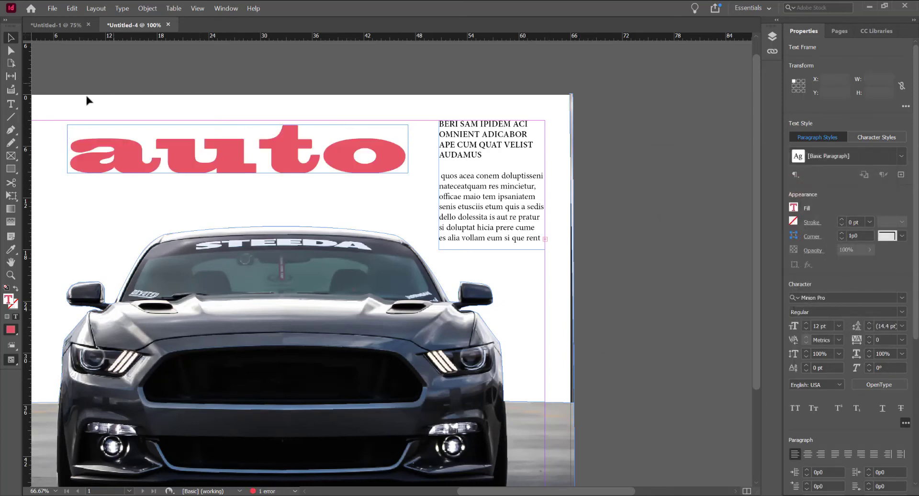
# Step: Draw a text frame about 16p6 wide and 2p7 tall beneath the "auto" title and enter "magazine" in it
pyautogui.moveTo(125, 78); pyautogui.dragTo(141, 76)
pyautogui.press('t')
pyautogui.moveTo(250, 185); pyautogui.dragTo(393, 208)
pyautogui.write('magazine')
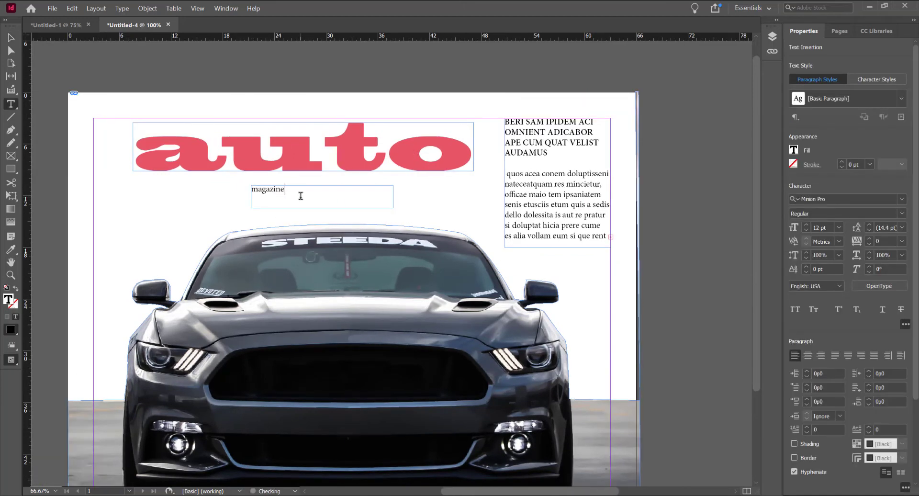
pyautogui.click(14, 39)
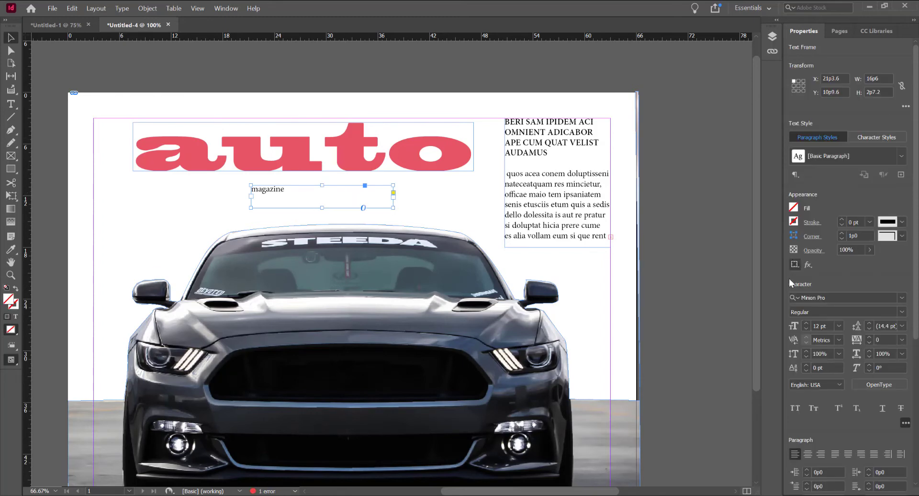
# Step: Format the "magazine" text in All Caps, Semibold and 30 pt, and move its frame under the title's right end at about X 33p3, Y 9p10
pyautogui.click(795, 408)
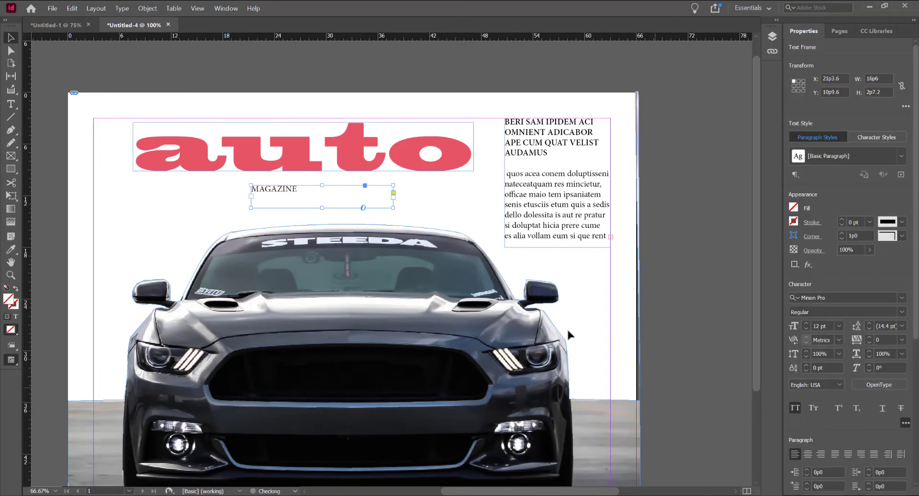
pyautogui.click(905, 311)
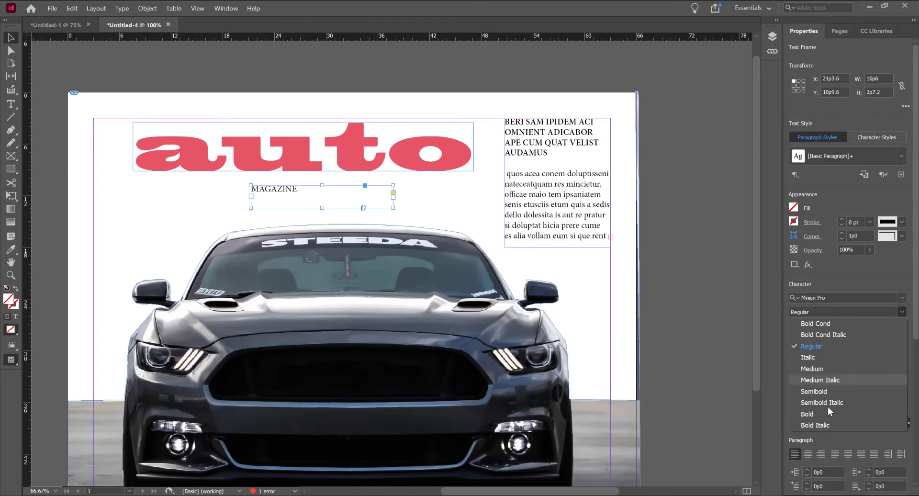
pyautogui.click(837, 390)
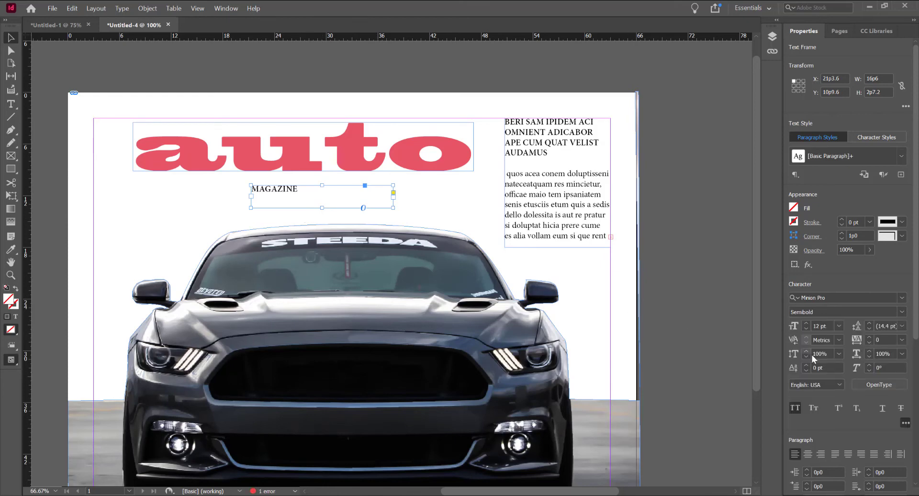
pyautogui.click(806, 324)
pyautogui.click(806, 324)
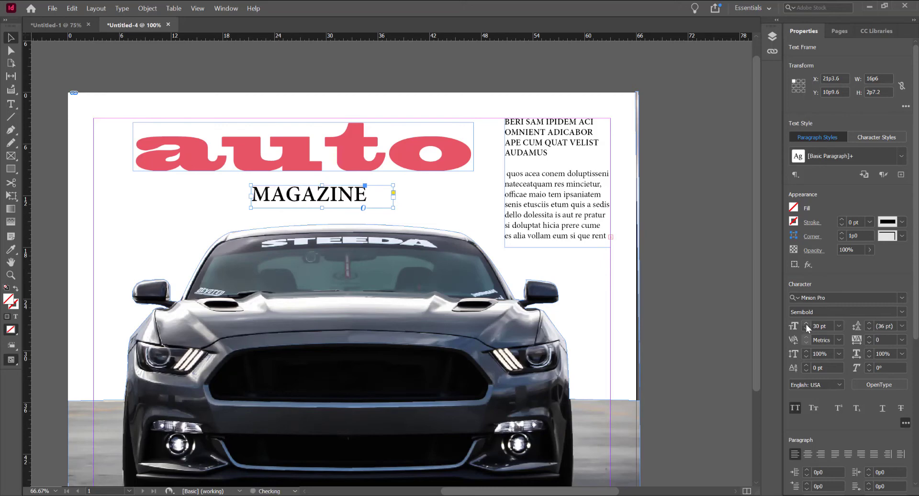
pyautogui.moveTo(352, 198); pyautogui.dragTo(457, 186)
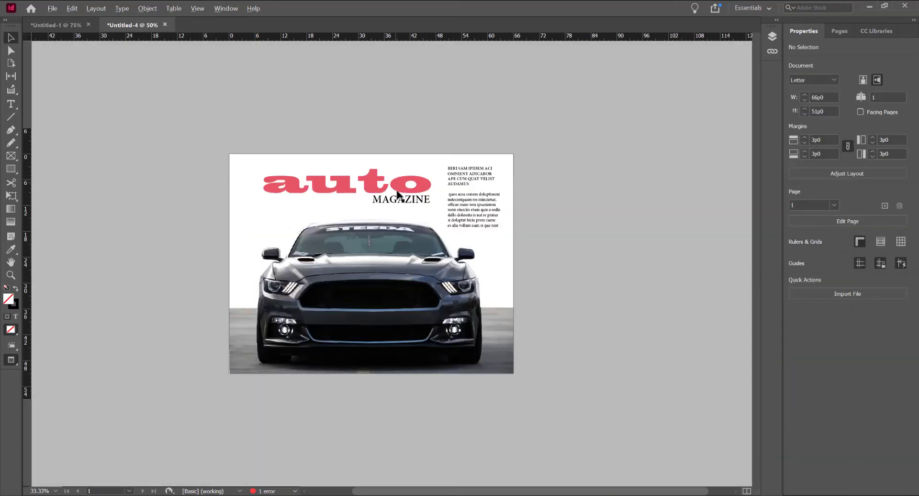
# Step: Check the whole cover in preview mode without guides and frame edges, comparing it with the normal view
pyautogui.scroll(1, 397, 194)
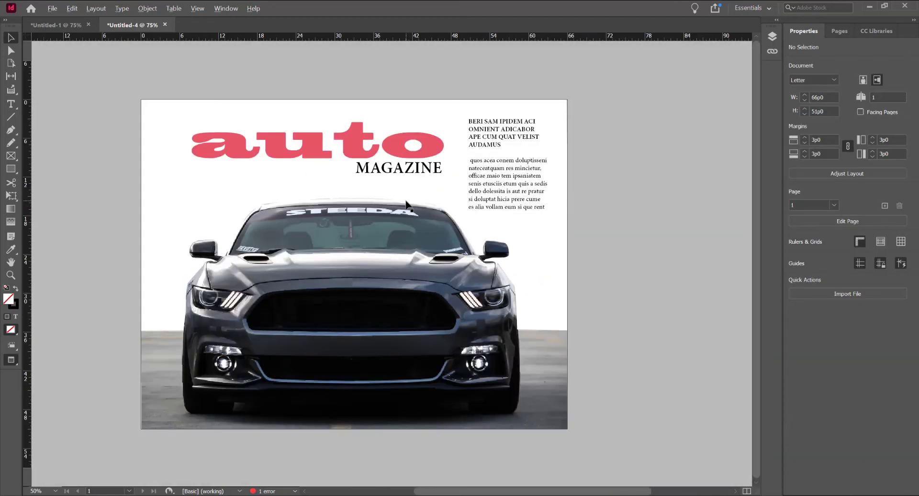
pyautogui.scroll(1, 258, 166)
pyautogui.hotkey('alt', 'w')
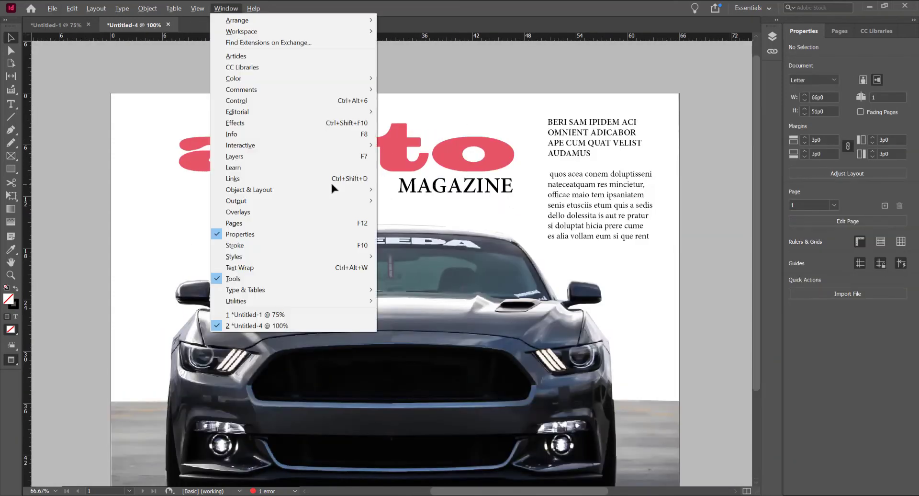
pyautogui.press('Escape')
pyautogui.press('w')
pyautogui.scroll(-1, 423, 224)
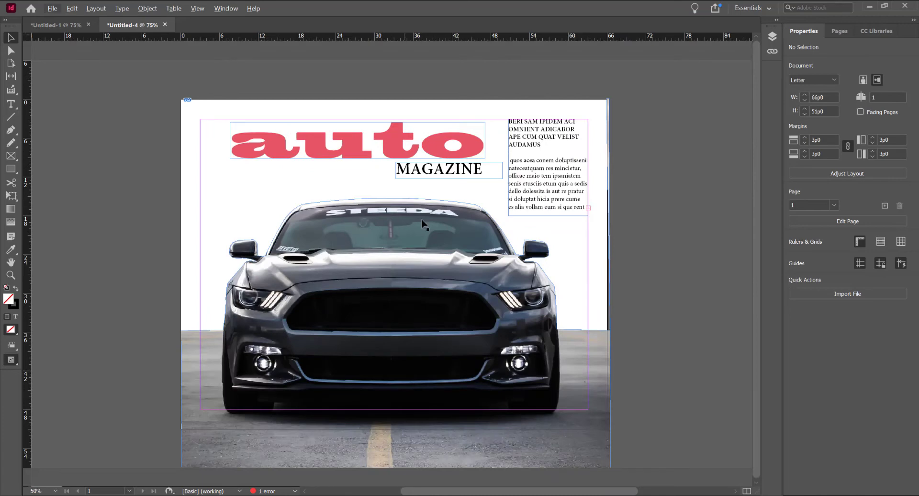
pyautogui.hotkey('alt', 'w')
pyautogui.press('Escape')
pyautogui.press('w')
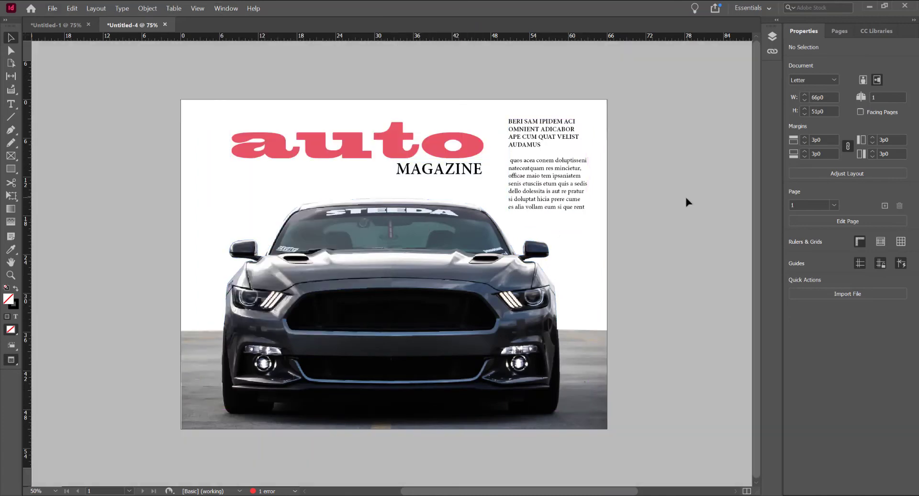
# Step: Duplicate the "MAGAZINE" frame and align the single copy with the title's left edge at about X 7p7, Y 9p9
pyautogui.scroll(1, 294, 136)
pyautogui.moveTo(515, 193); pyautogui.dragTo(307, 195)
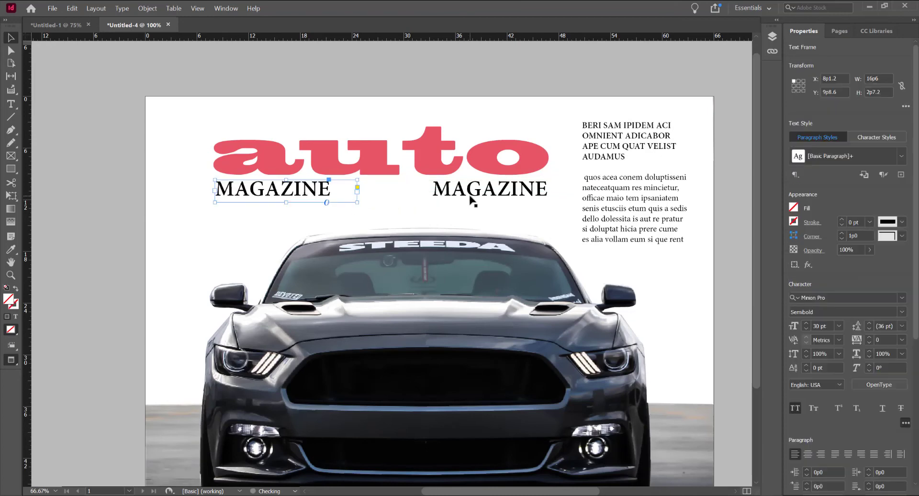
pyautogui.click(487, 194)
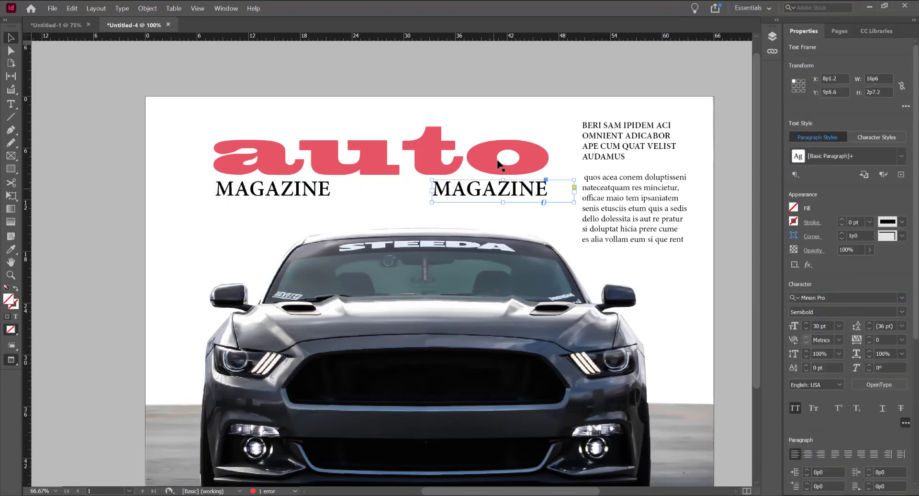
pyautogui.click(499, 162)
pyautogui.click(606, 211)
pyautogui.click(486, 197)
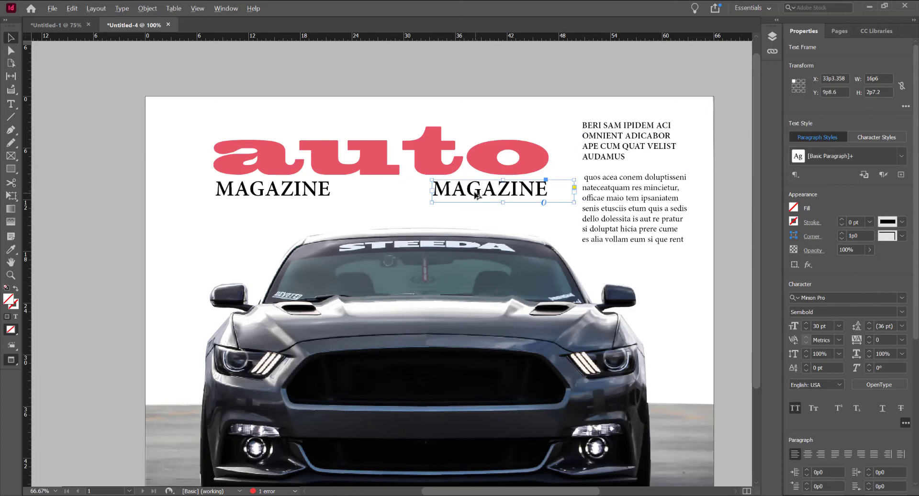
pyautogui.moveTo(477, 194); pyautogui.dragTo(303, 192)
pyautogui.click(316, 196)
pyautogui.press('Delete')
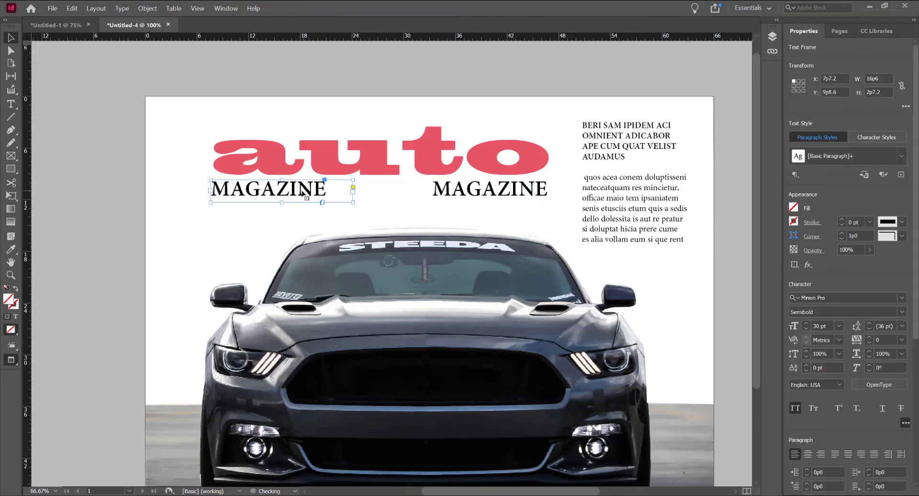
# Step: Replace the duplicated frame's text with "no. 12/20" and turn off its All Caps formatting
pyautogui.doubleClick(298, 191)
pyautogui.doubleClick(297, 190)
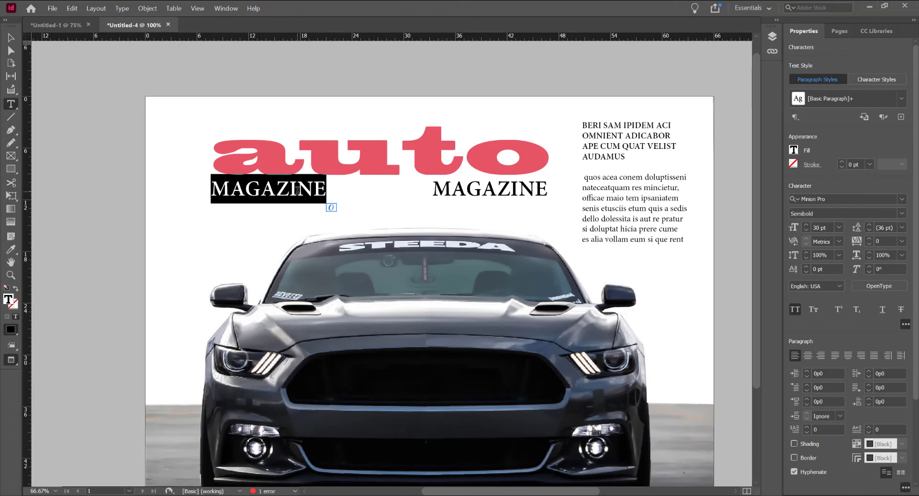
pyautogui.write('NO')
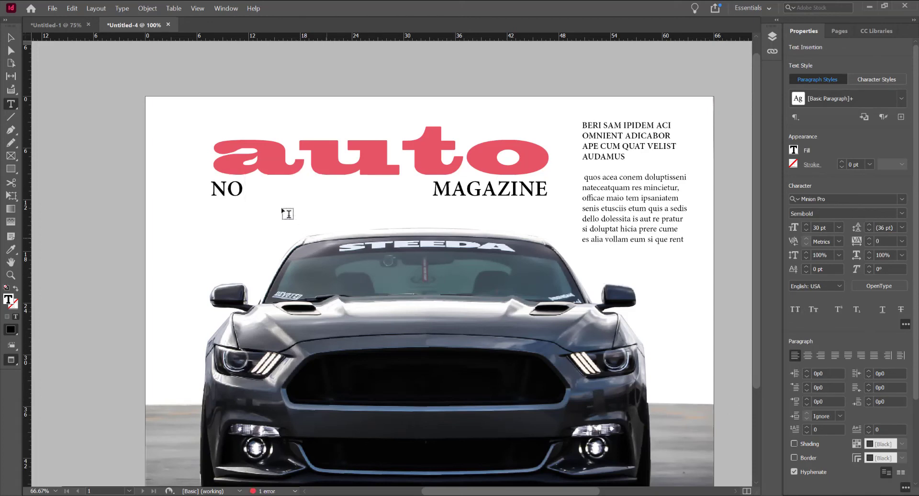
pyautogui.moveTo(245, 189); pyautogui.dragTo(209, 186)
pyautogui.click(795, 309)
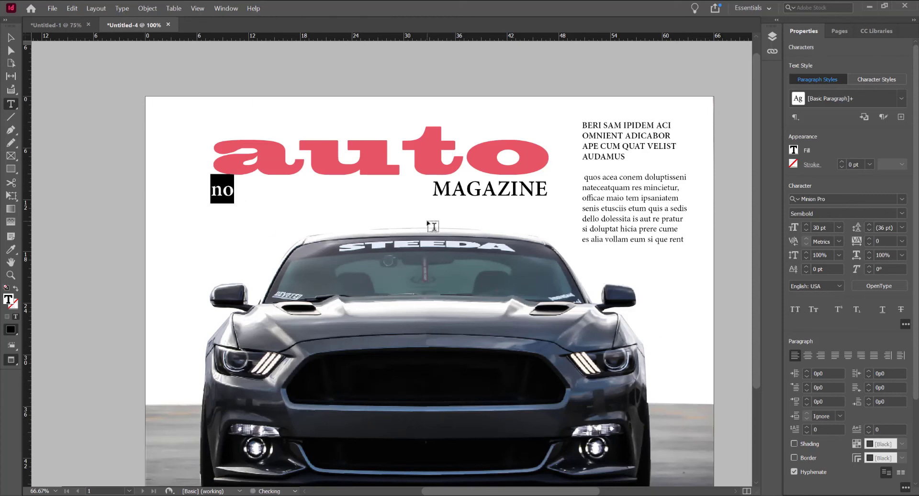
pyautogui.click(236, 192)
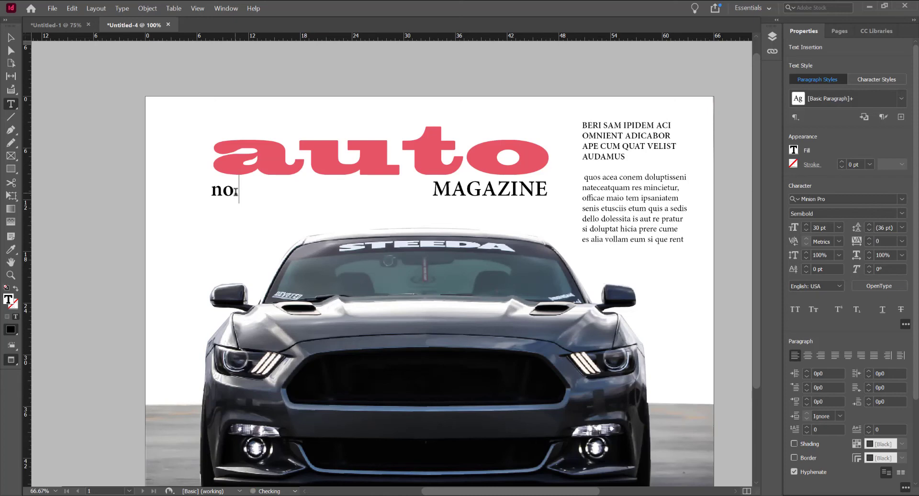
pyautogui.write(': 12/20')
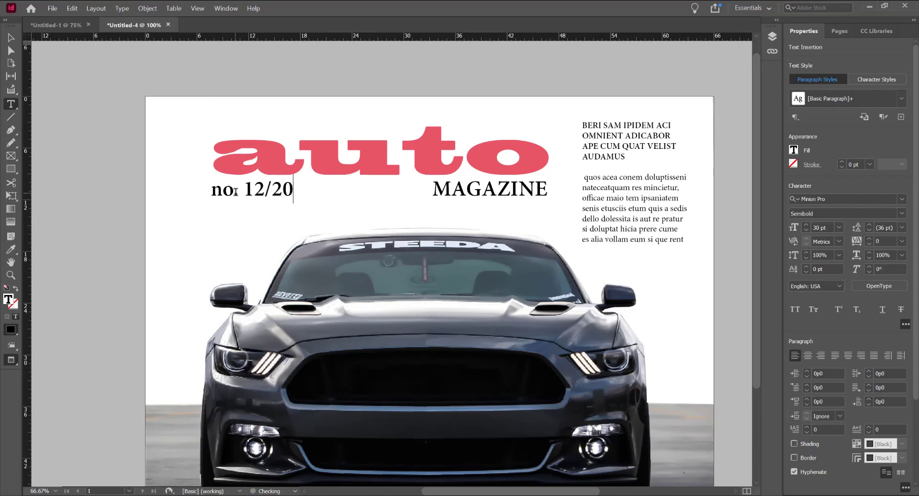
pyautogui.press('Escape')
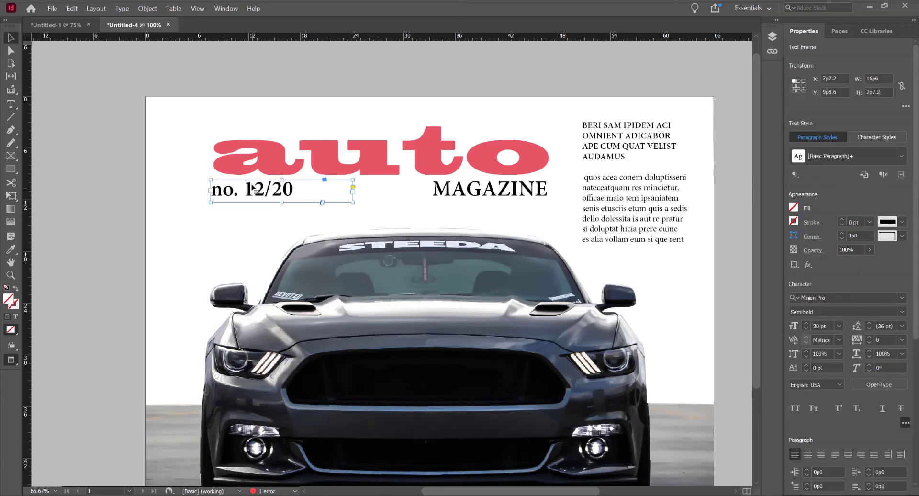
# Step: Shift the "no. 12/20" frame to about X 8p1 and set its text to Regular at 27 pt
pyautogui.moveTo(274, 192); pyautogui.dragTo(279, 193)
pyautogui.click(901, 312)
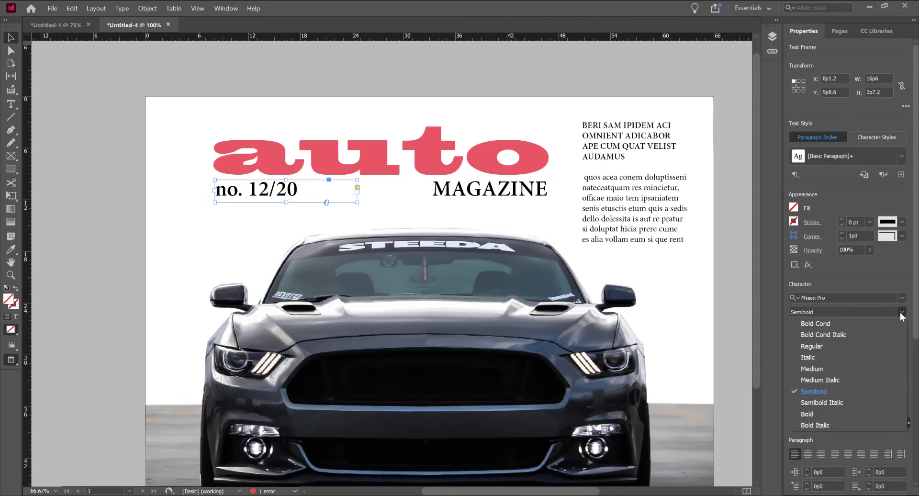
pyautogui.click(853, 346)
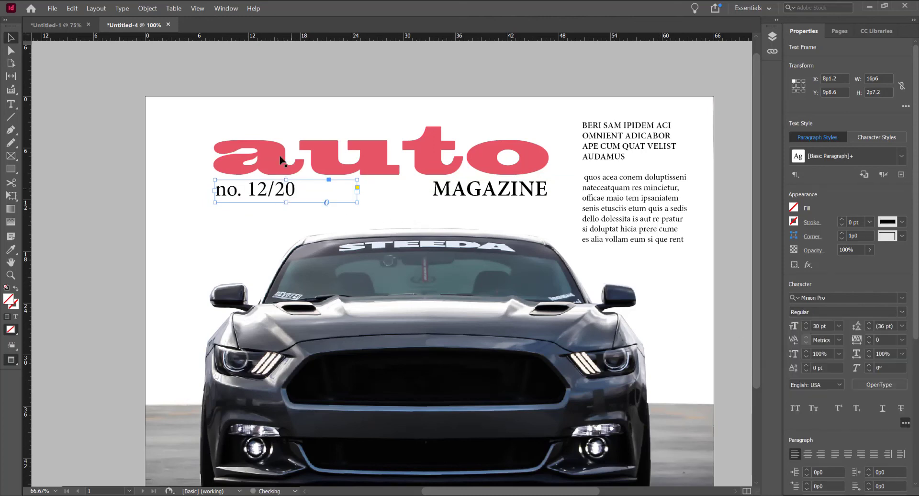
pyautogui.click(807, 329)
pyautogui.click(807, 329)
pyautogui.click(807, 329)
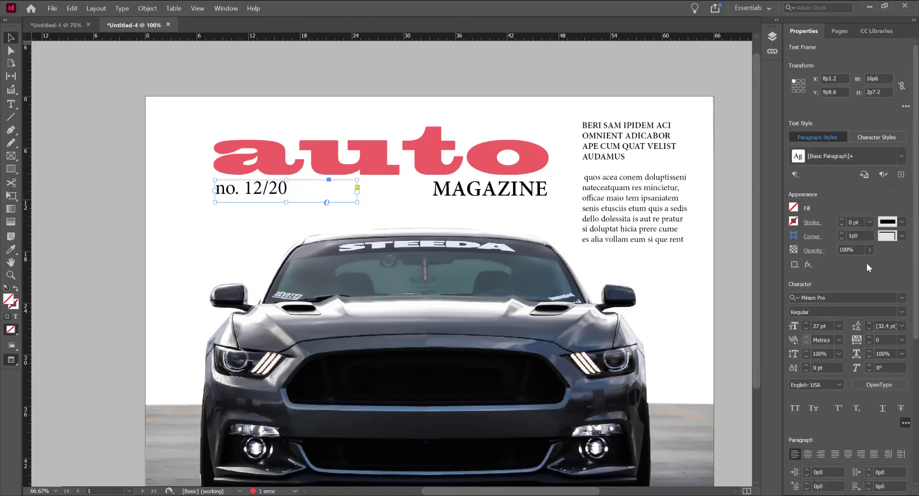
# Step: Set the opacity of the "no. 12/20" frame to 85%
pyautogui.click(846, 249)
pyautogui.write('85')
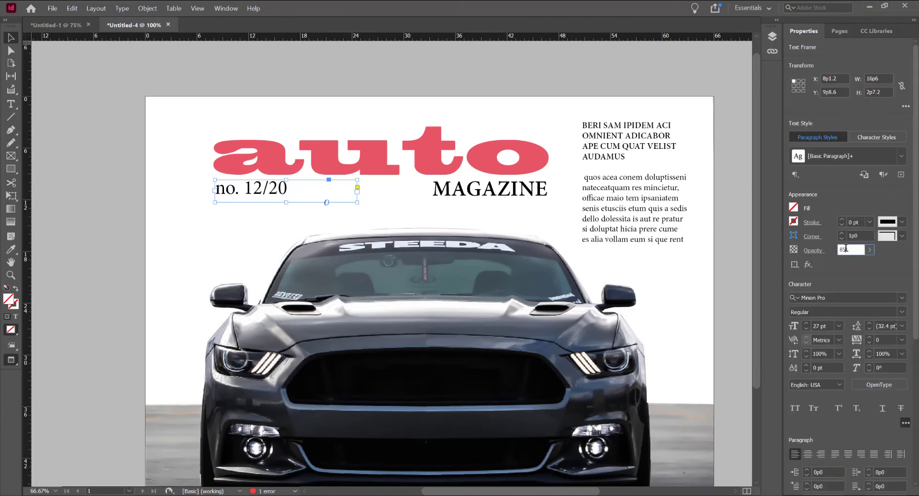
pyautogui.press('Return')
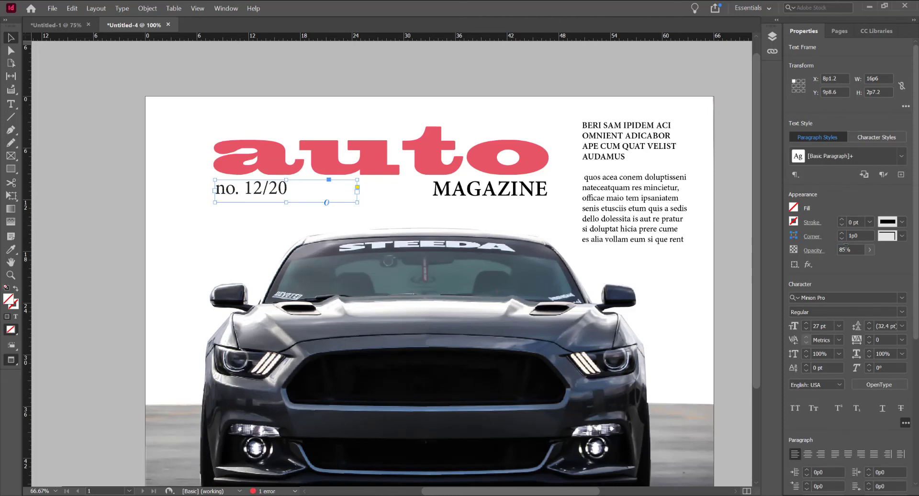
# Step: Draw a thin rectangle about 15p4 wide and 0p6.6 high beneath the placeholder text block, reaching the page's right edge
pyautogui.click(88, 165)
pyautogui.hotkey('ctrl', '-')
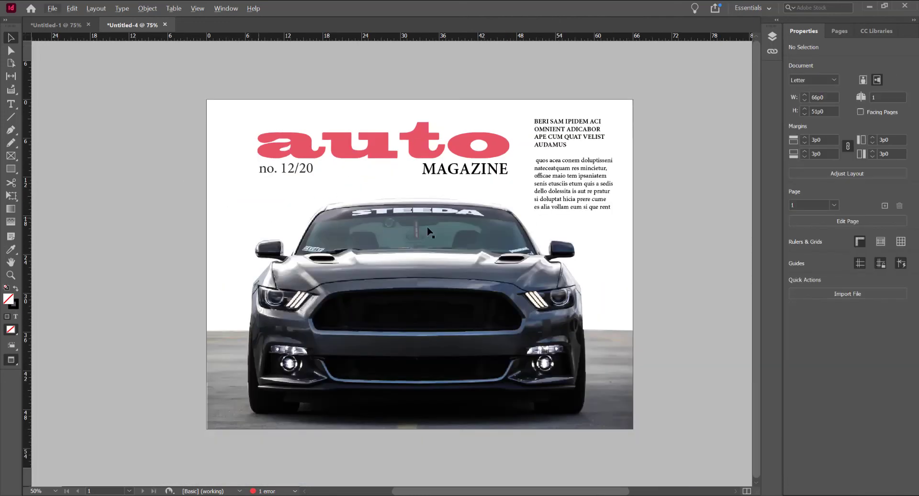
pyautogui.moveTo(425, 181); pyautogui.dragTo(370, 211)
pyautogui.scroll(1, 482, 165)
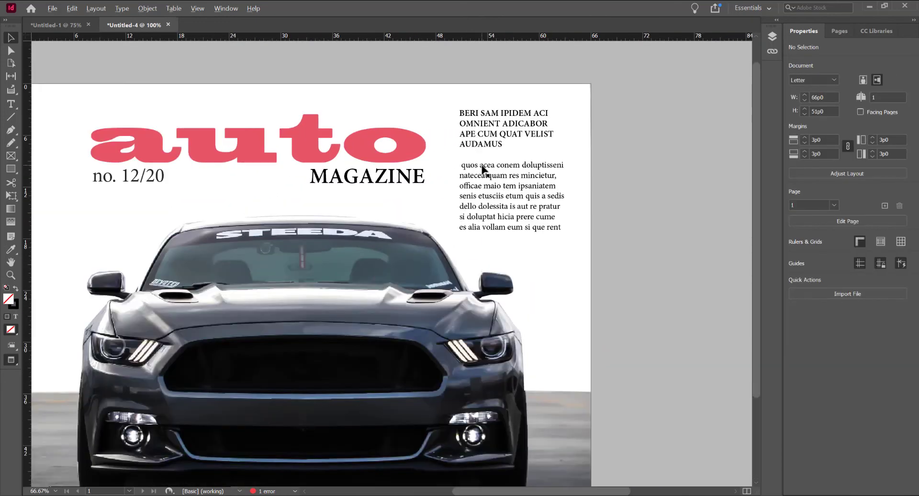
pyautogui.scroll(1, 543, 227)
pyautogui.scroll(-1, 496, 218)
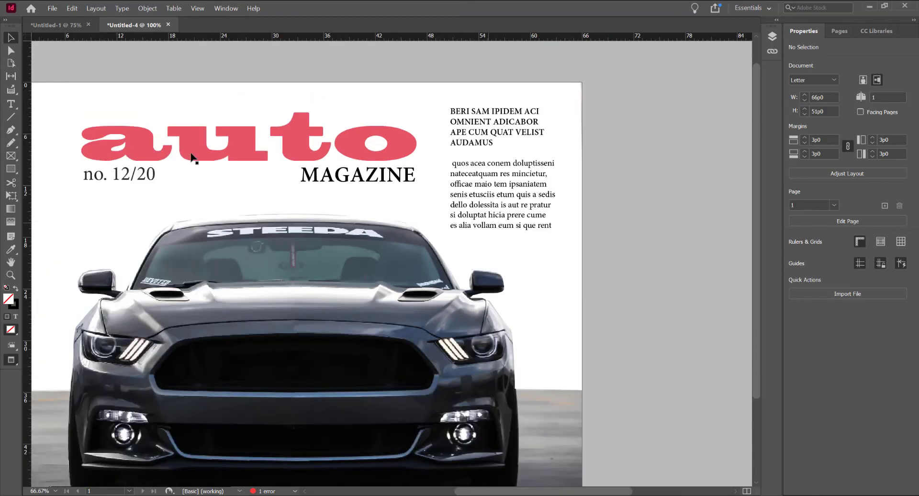
pyautogui.click(11, 168)
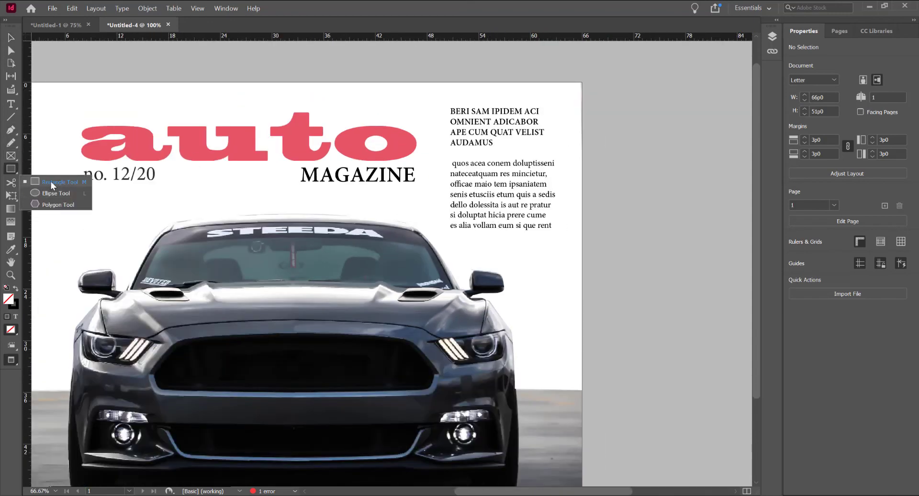
pyautogui.click(50, 182)
pyautogui.scroll(1, 613, 243)
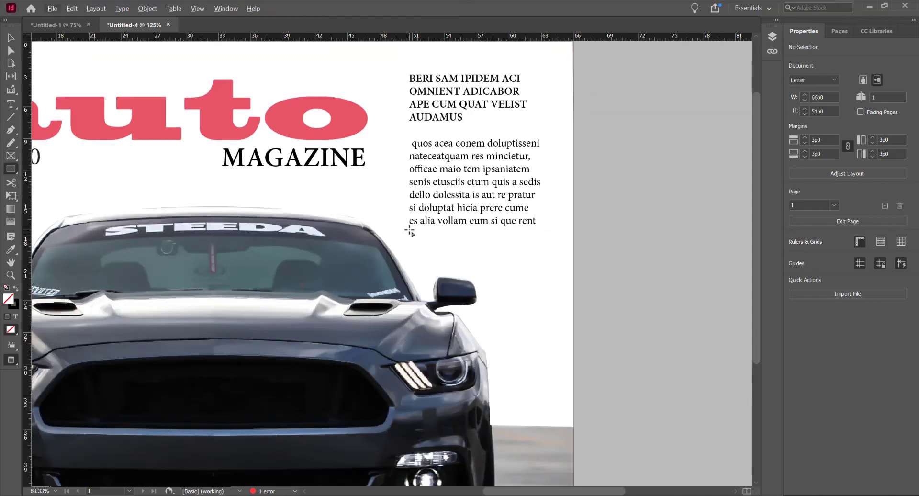
pyautogui.moveTo(409, 232); pyautogui.dragTo(574, 234)
pyautogui.press('v')
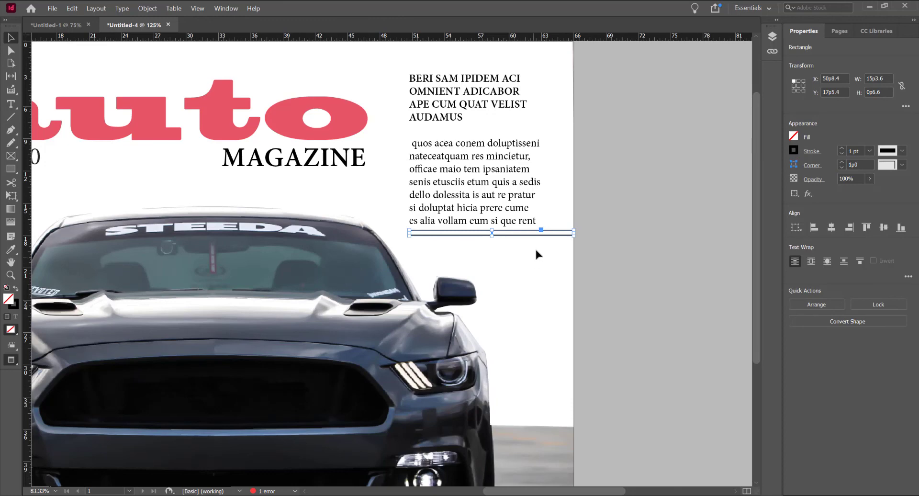
# Step: Swap the bar's stroke and fill so it is solid without an outline, and recolor it with the red sampled from the "auto" title
pyautogui.press('i')
pyautogui.rightClick(6, 253)
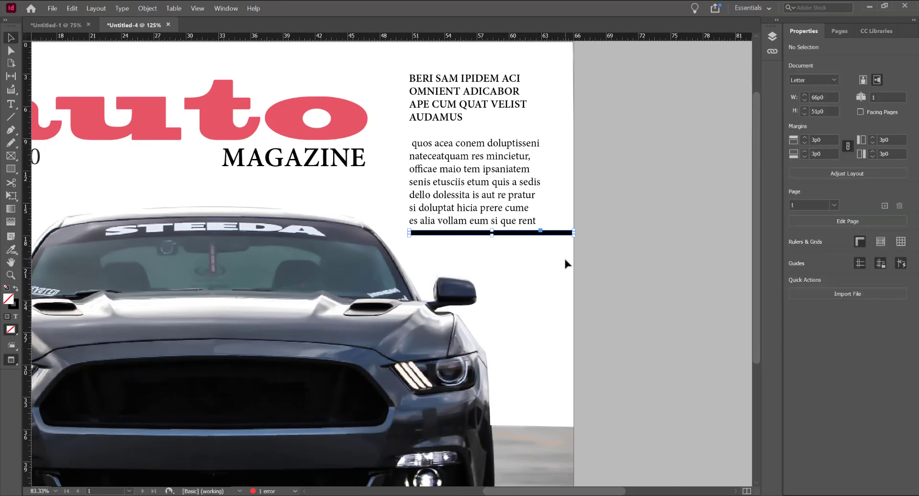
pyautogui.press('i')
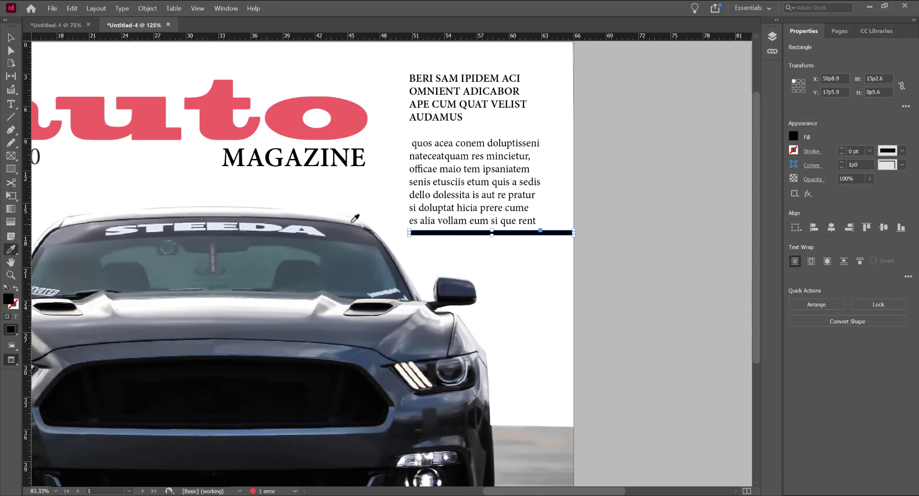
pyautogui.click(288, 129)
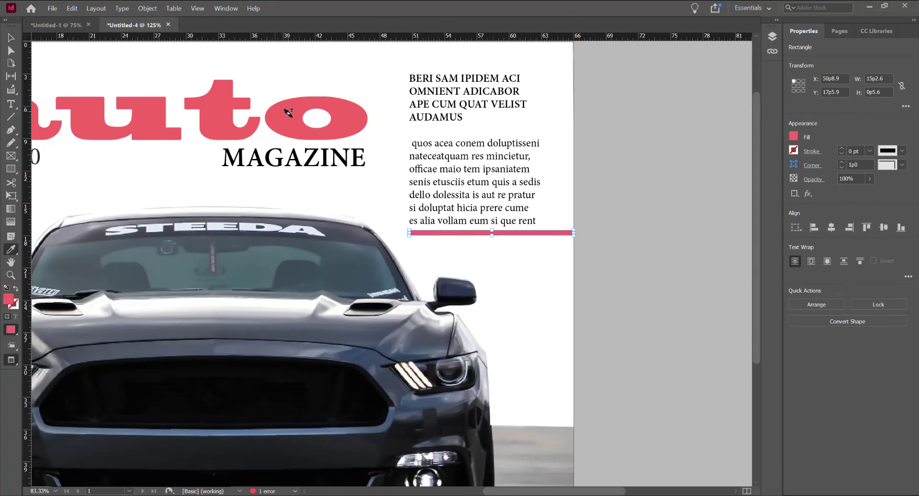
pyautogui.click(16, 42)
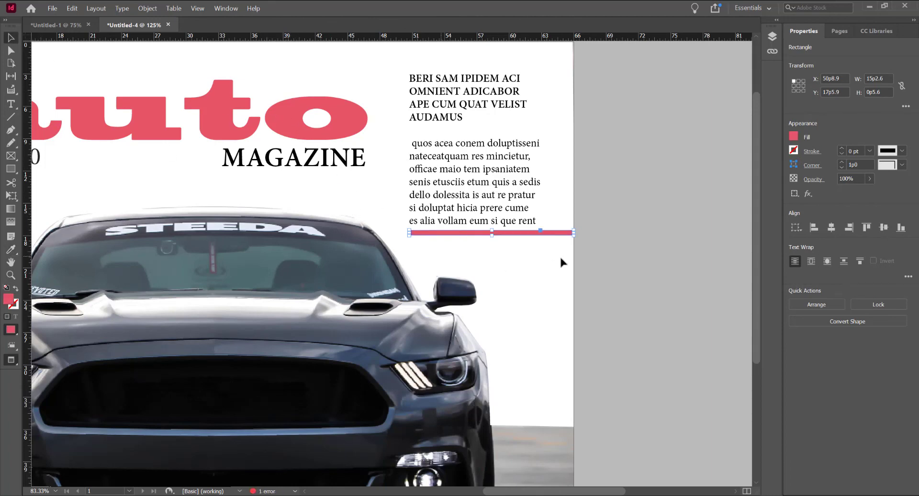
pyautogui.click(614, 197)
# Step: Make the red bar thinner by raising its lower edge
pyautogui.scroll(5, 475, 230)
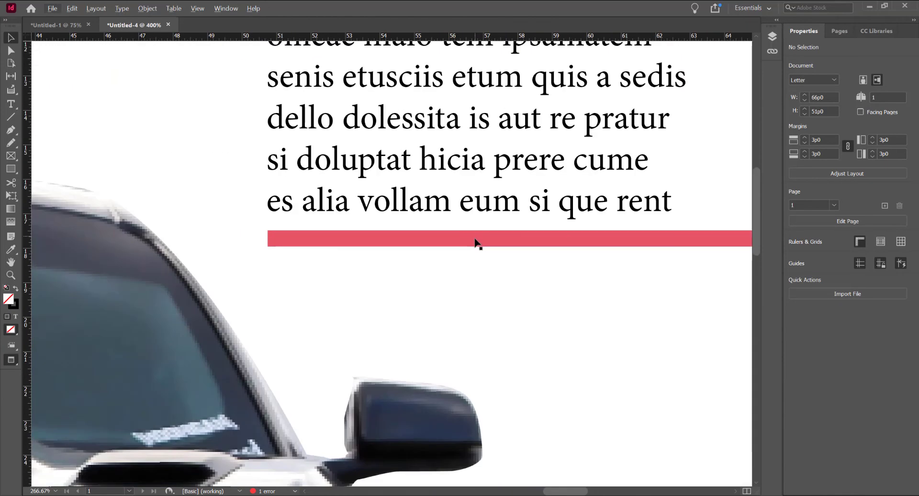
pyautogui.click(476, 242)
pyautogui.moveTo(529, 247); pyautogui.dragTo(528, 237)
pyautogui.scroll(-5, 507, 266)
pyautogui.click(567, 212)
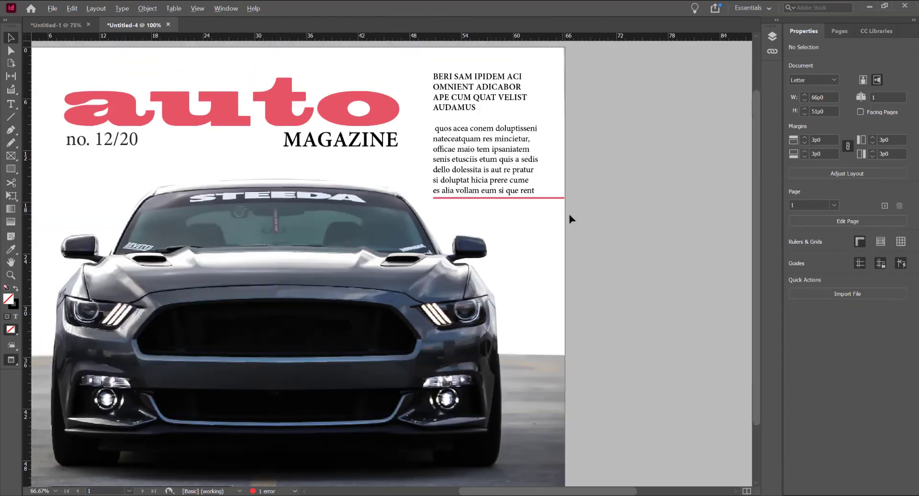
pyautogui.scroll(-2, 565, 207)
pyautogui.scroll(1, 406, 227)
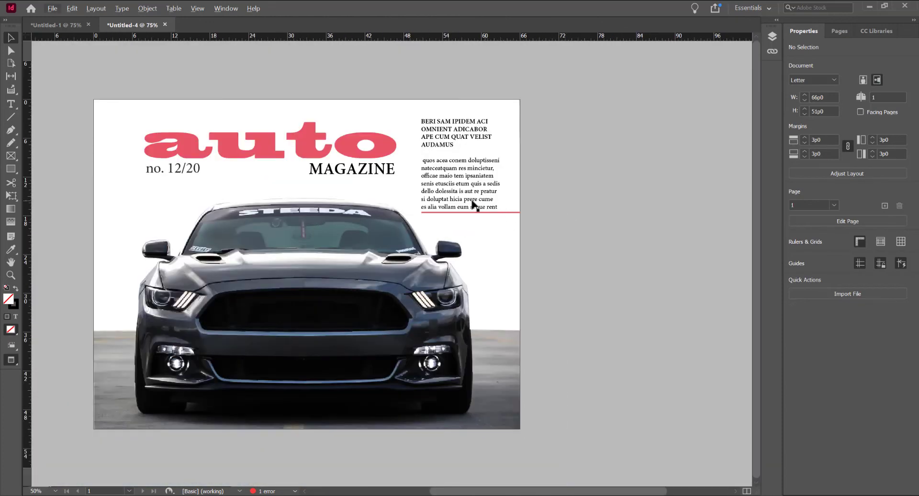
# Step: Add a text frame reading "website.com" below the red bar, near the page's right side
pyautogui.scroll(5, 488, 201)
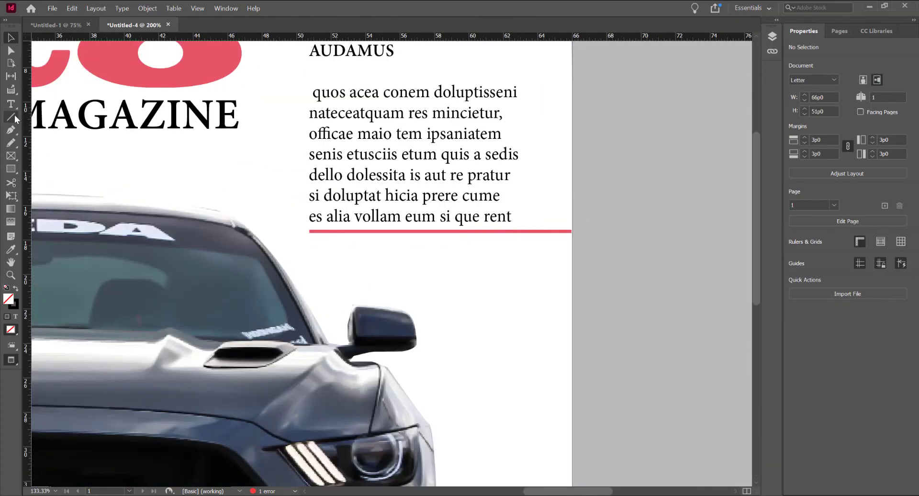
pyautogui.click(10, 104)
pyautogui.moveTo(396, 246); pyautogui.dragTo(550, 277)
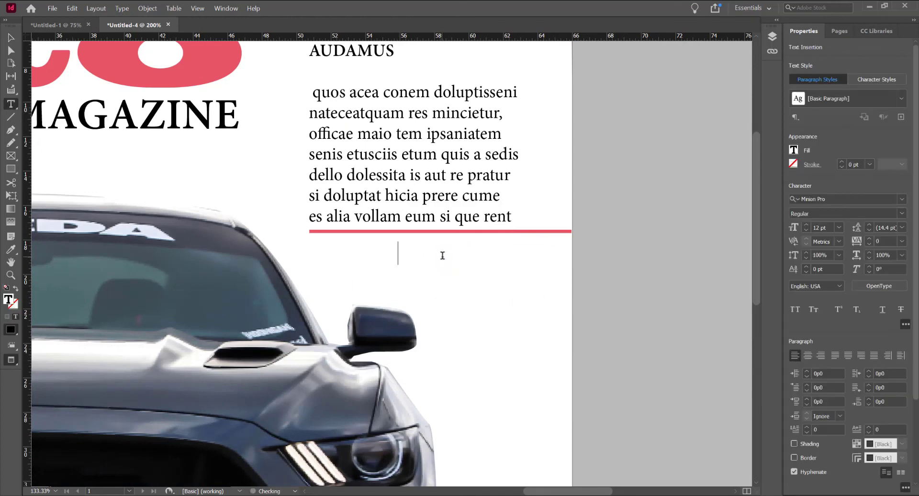
pyautogui.write('website.com')
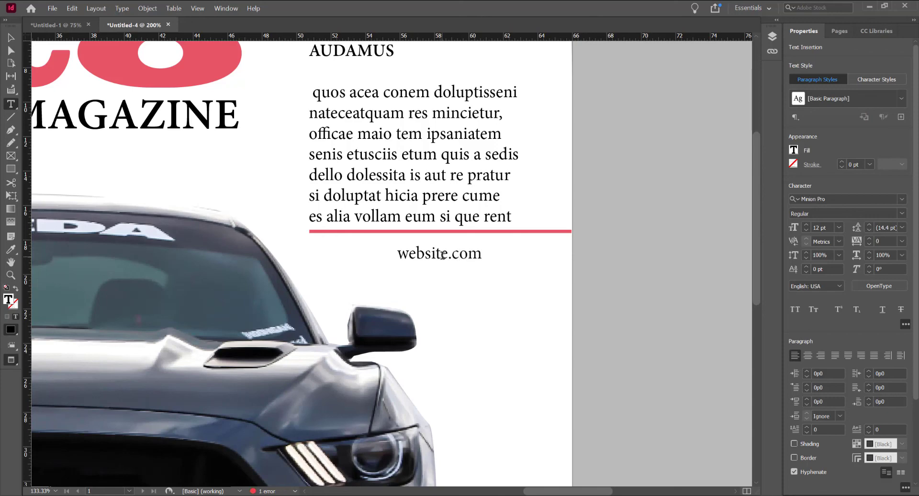
pyautogui.press('Escape')
# Step: Fit the "website.com" frame to its content and nudge it right and up toward the red bar
pyautogui.rightClick(459, 258)
pyautogui.moveTo(561, 373)
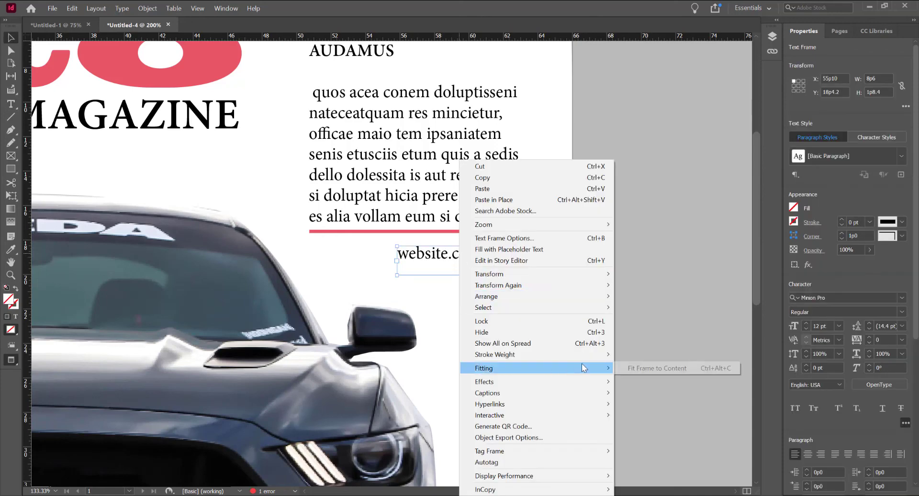
pyautogui.click(661, 370)
pyautogui.hotkey('shift', 'Right')
pyautogui.hotkey('shift', 'Right')
pyautogui.press('Up')
pyautogui.press('Up')
pyautogui.press('Up')
pyautogui.press('Up')
pyautogui.click(595, 273)
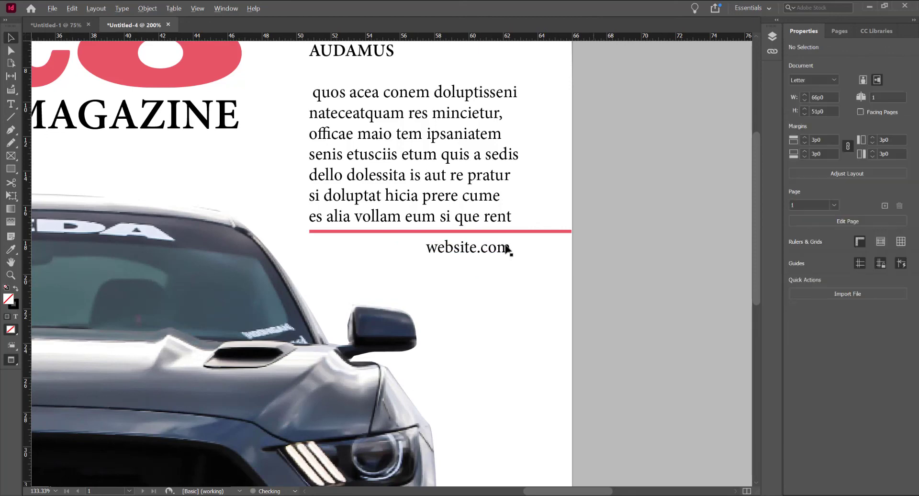
# Step: Enlarge the "website.com" text to 14 pt and nudge its frame to about X 56p11, Y 17p11
pyautogui.scroll(-3, 506, 246)
pyautogui.scroll(1, 509, 244)
pyautogui.click(504, 245)
pyautogui.scroll(1, 555, 258)
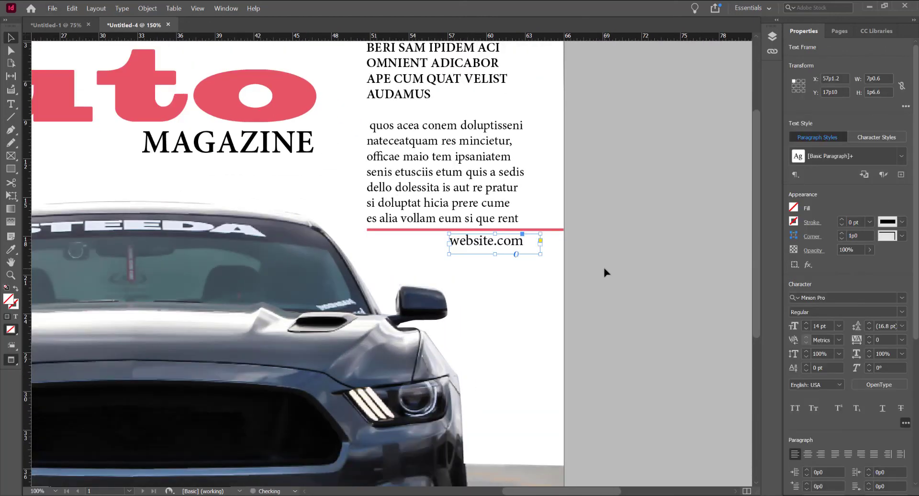
pyautogui.press('Left')
pyautogui.press('Down')
pyautogui.press('Left')
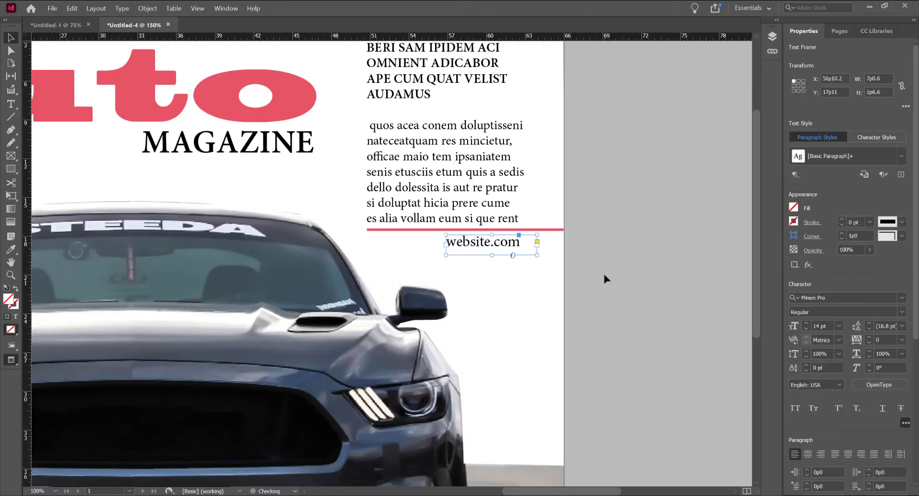
pyautogui.click(598, 266)
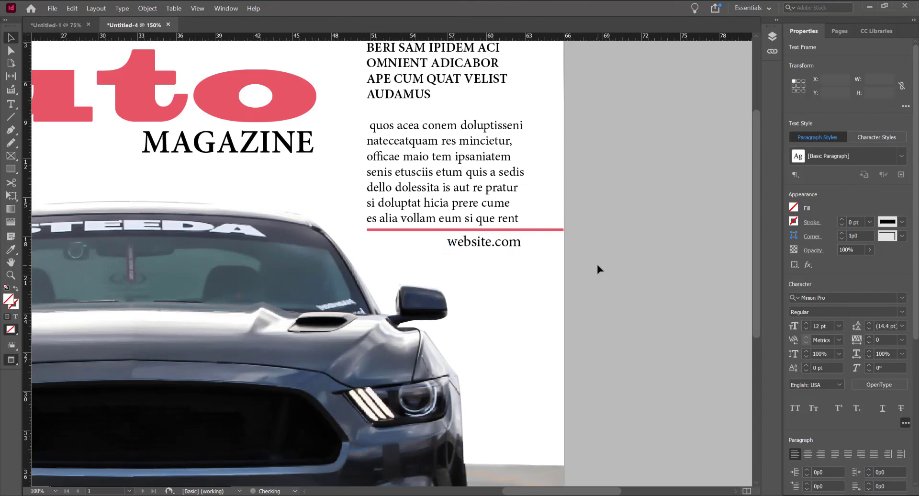
pyautogui.scroll(-3, 517, 244)
pyautogui.hscroll(-3, 589, 179)
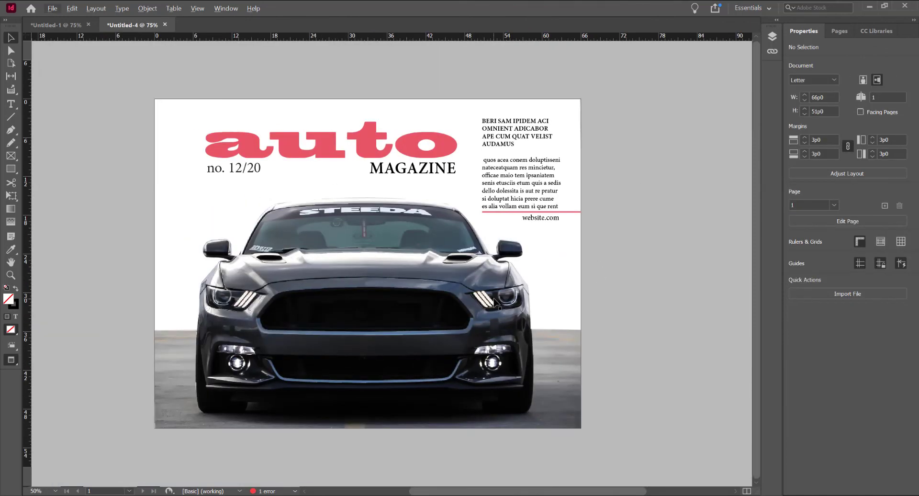